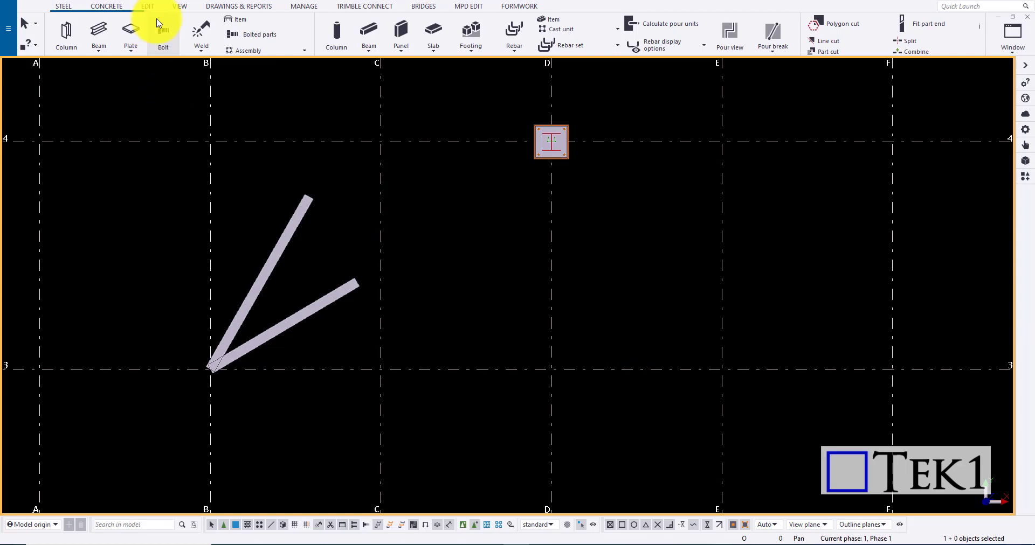
Step: Show the Edit tab's Measure list with Distance, Angle, Arc and Bolt spacing options
left_click(143, 10)
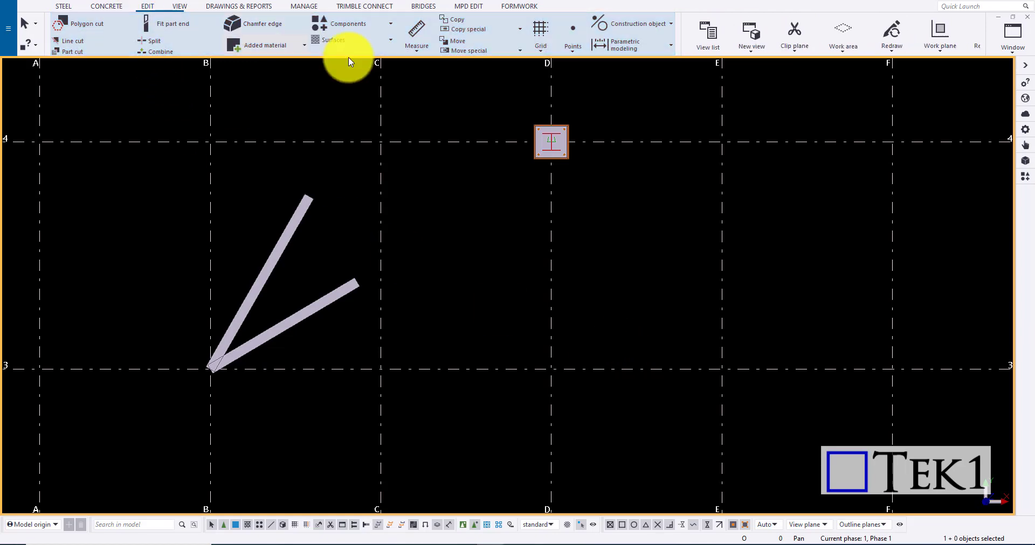
left_click(412, 53)
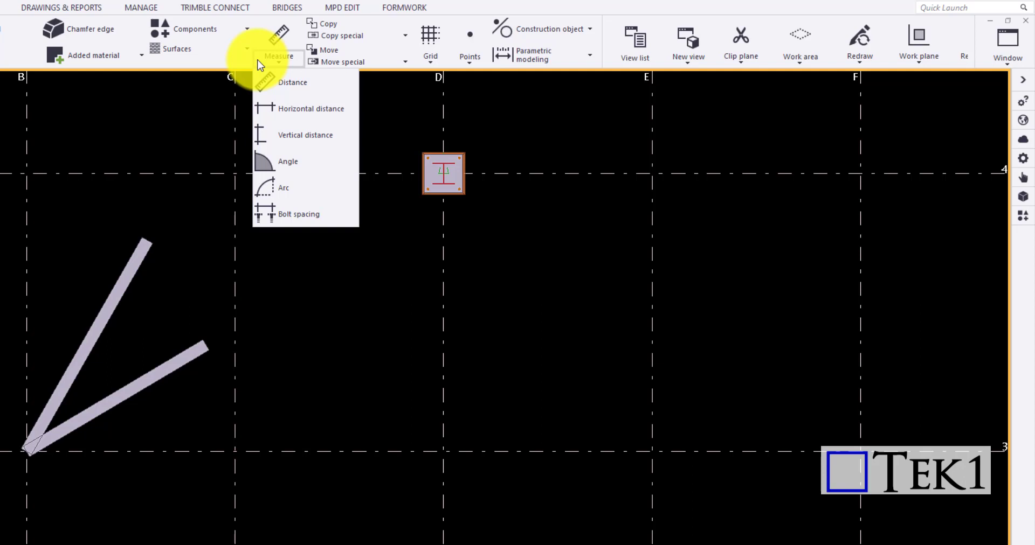
Step: Measure the 70.71 distance from the top-right bolt to the base plate corner
left_click(286, 81)
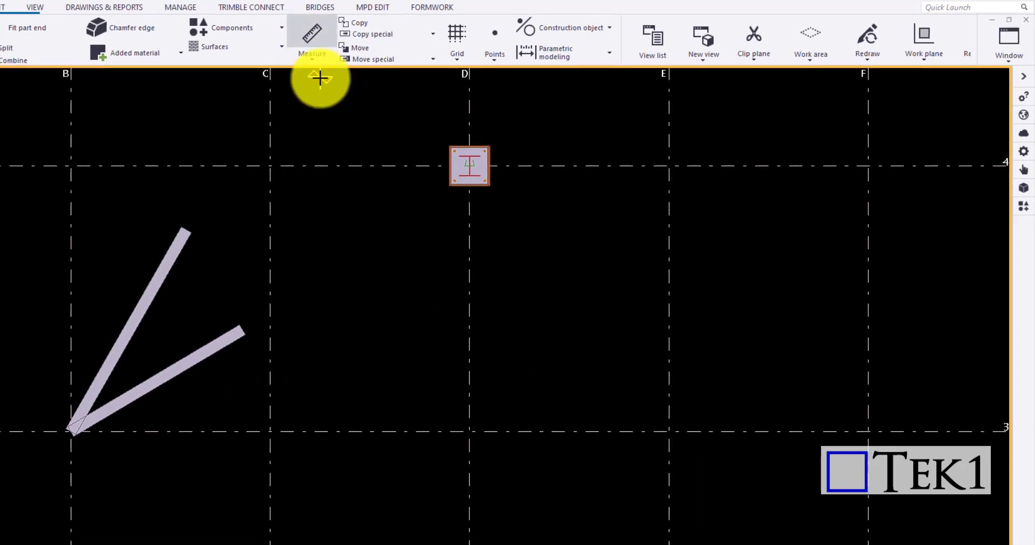
scroll(499, 127, "up", 10)
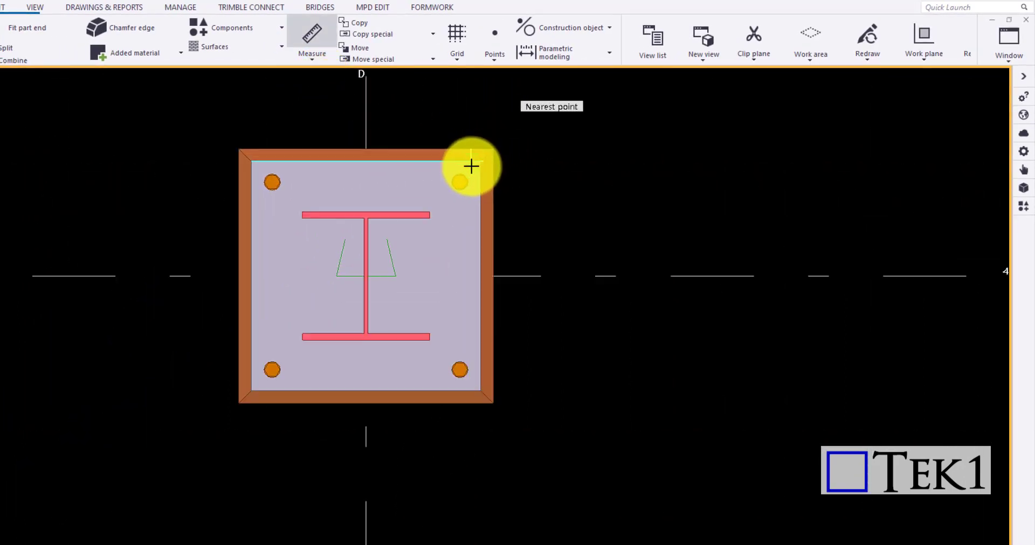
scroll(481, 190, "down", 2)
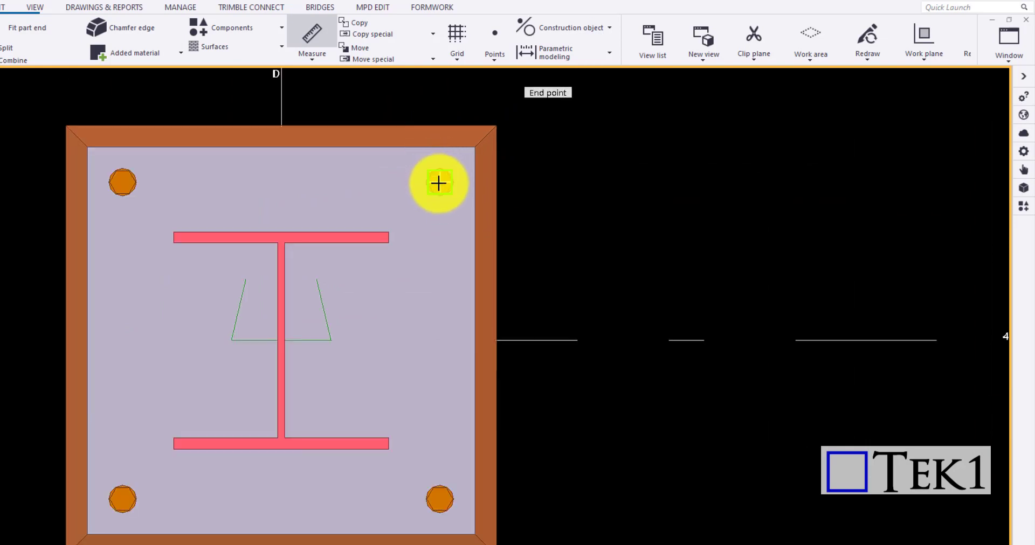
left_click(441, 184)
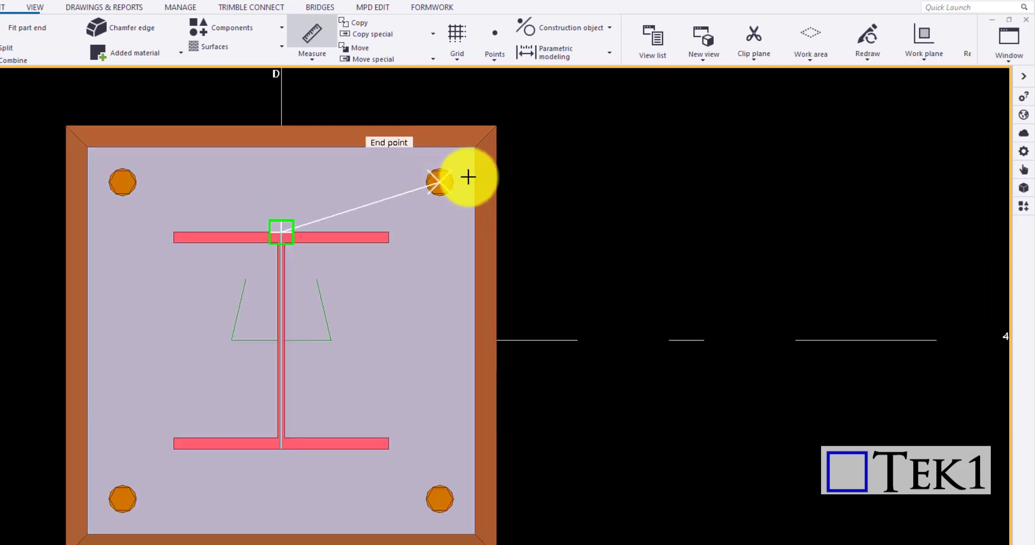
left_click(475, 146)
left_click(612, 197)
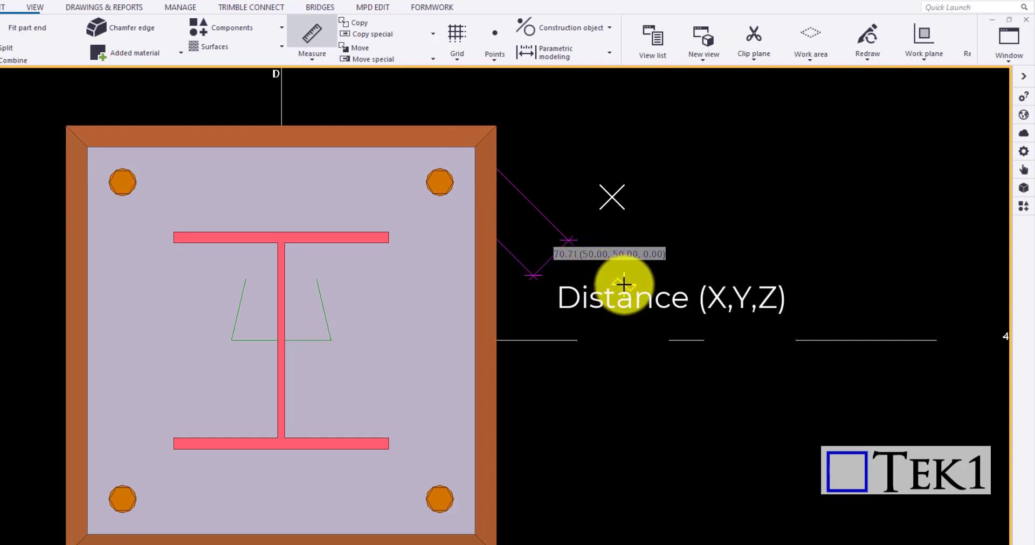
Step: Measure the 50.00 distance from the bottom-right bolt to the plate edge
scroll(504, 222, "down", 2)
scroll(488, 419, "up", 5)
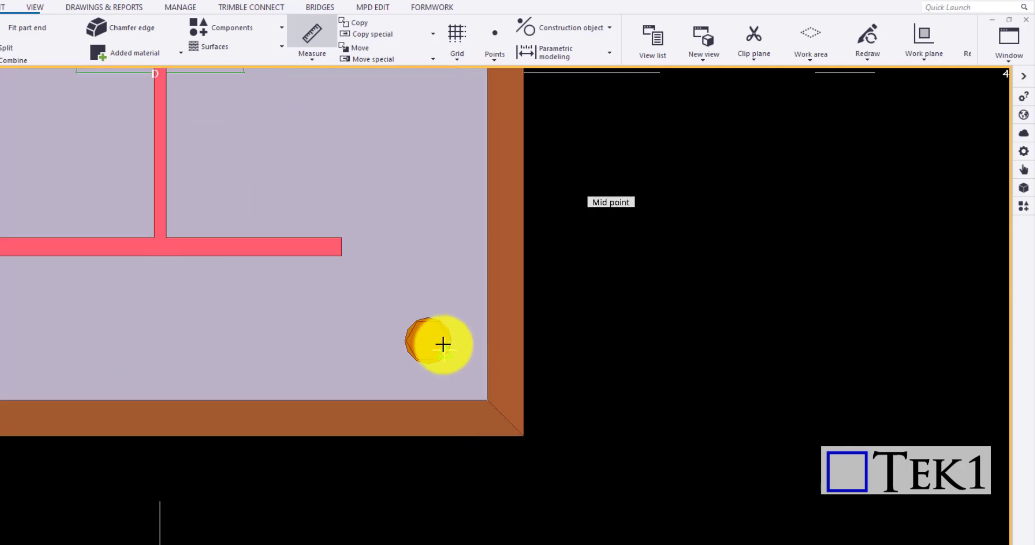
left_click(429, 342)
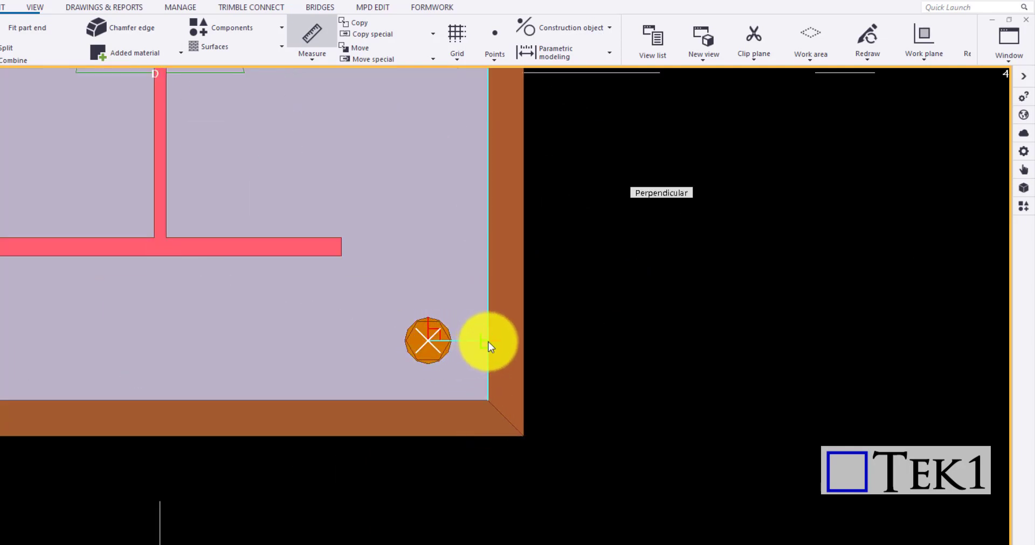
left_click(490, 346)
scroll(488, 323, "down", 3)
left_click(504, 442)
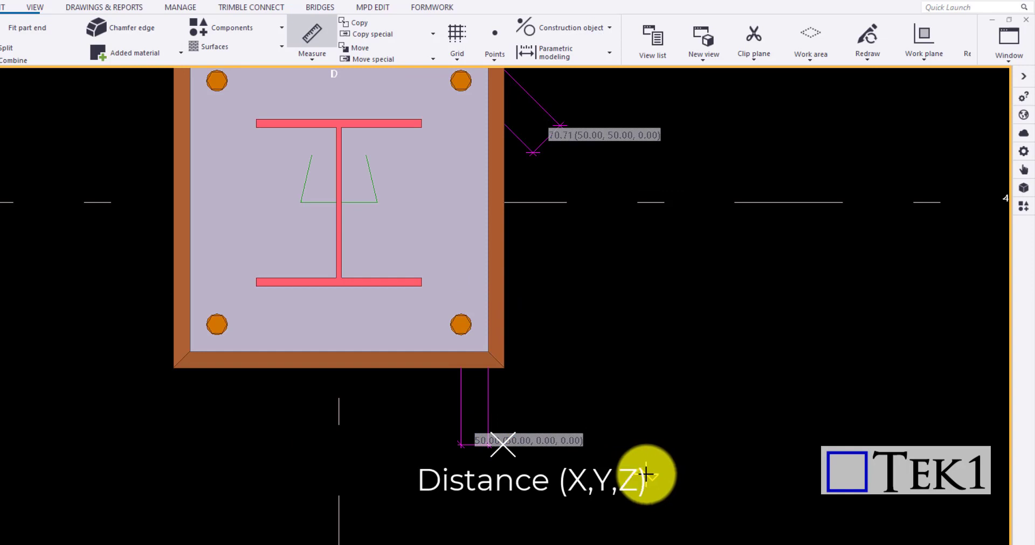
Step: End measuring and redraw the view to clear the temporary dimensions
scroll(533, 323, "down", 2)
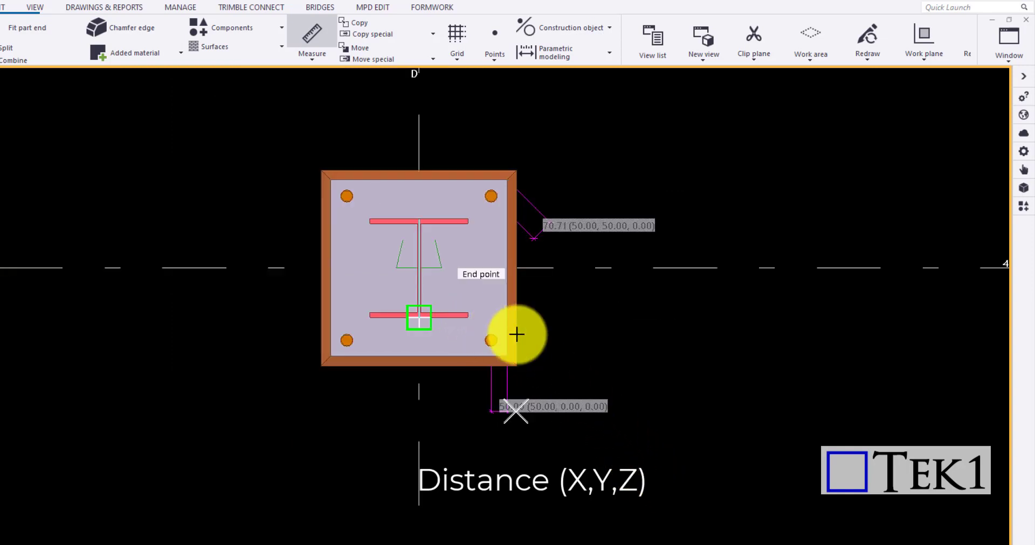
key("Escape")
right_click(704, 177)
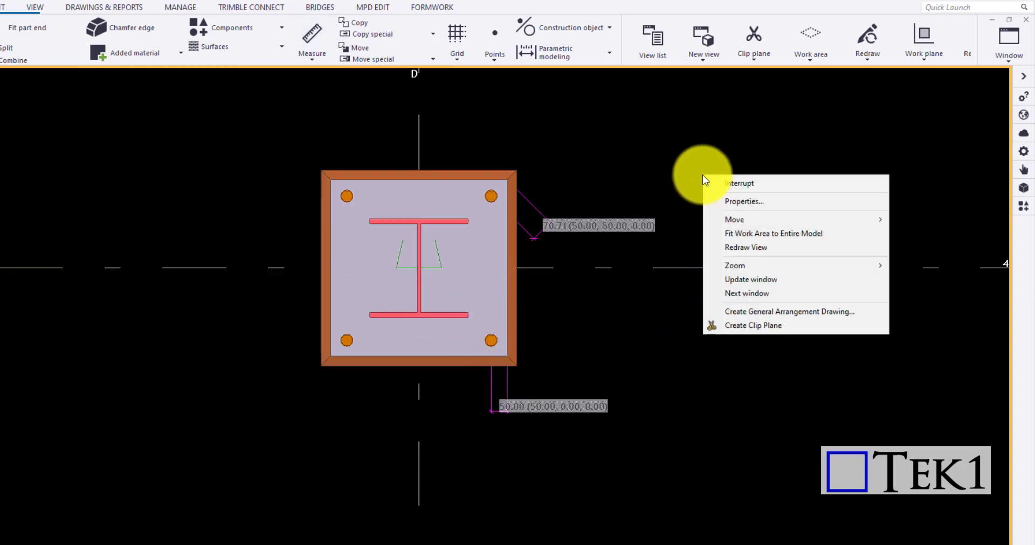
left_click(743, 249)
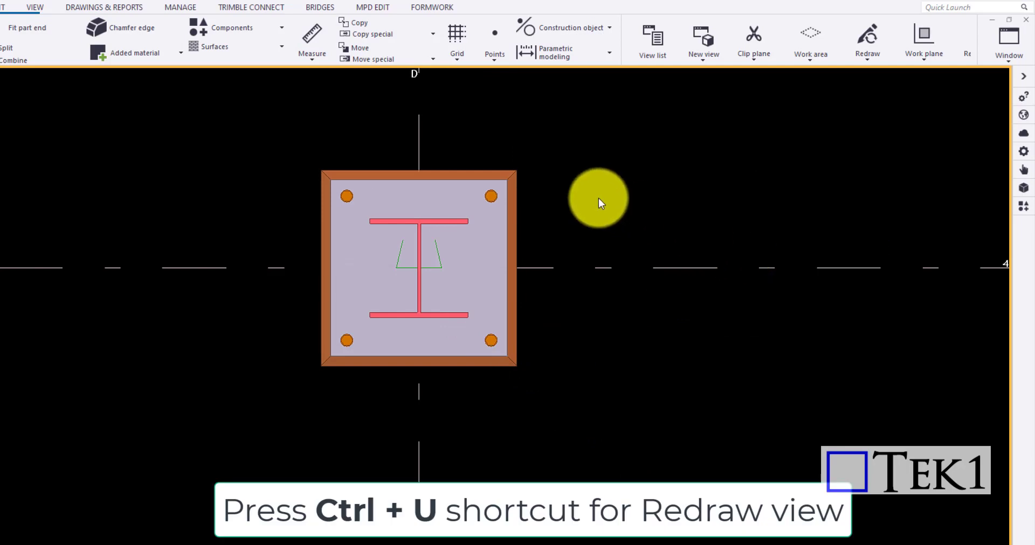
scroll(399, 168, "down", 5)
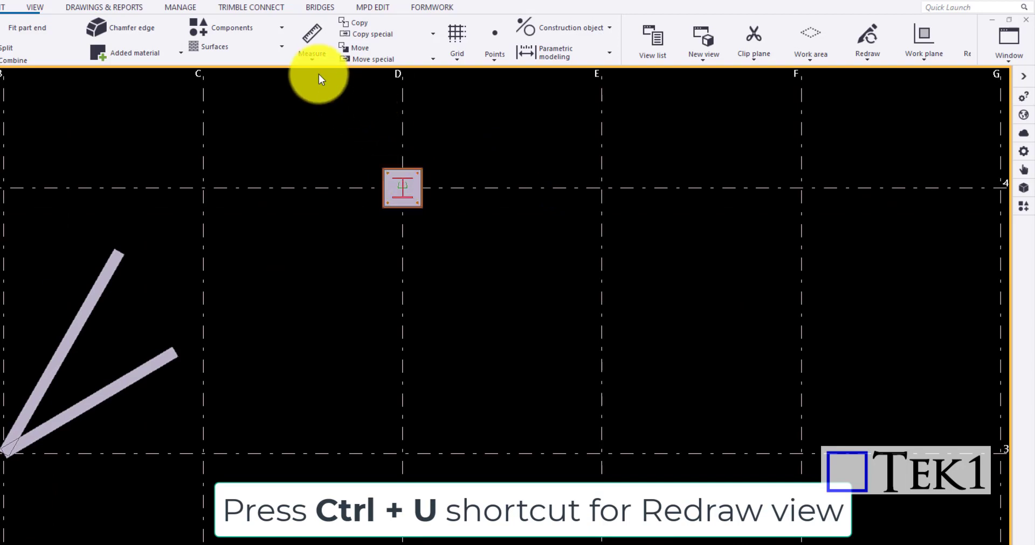
Step: Measure the 3000.00 horizontal distance between grid intersections D/3 and E/3
left_click(314, 58)
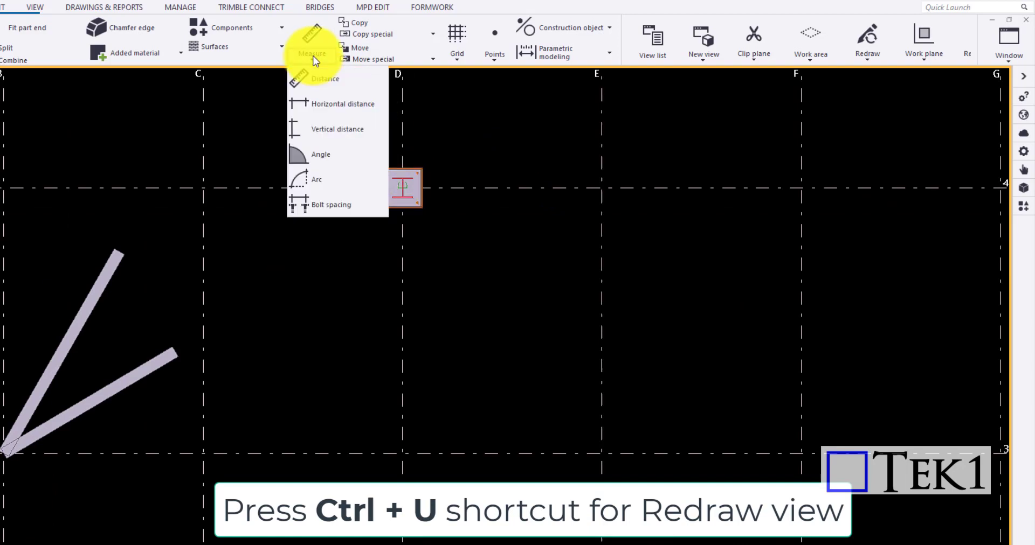
left_click(338, 105)
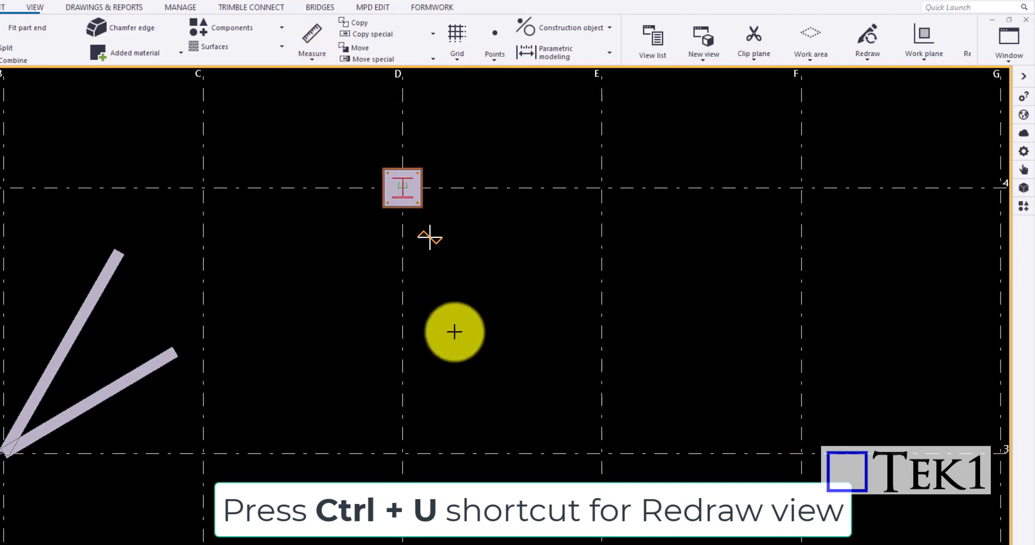
left_click(405, 455)
left_click(602, 454)
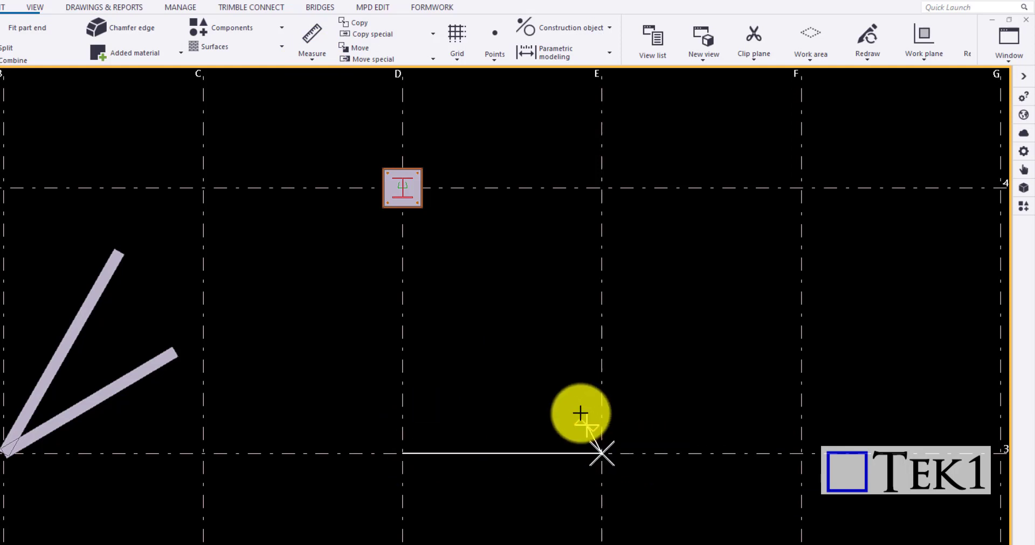
left_click(573, 399)
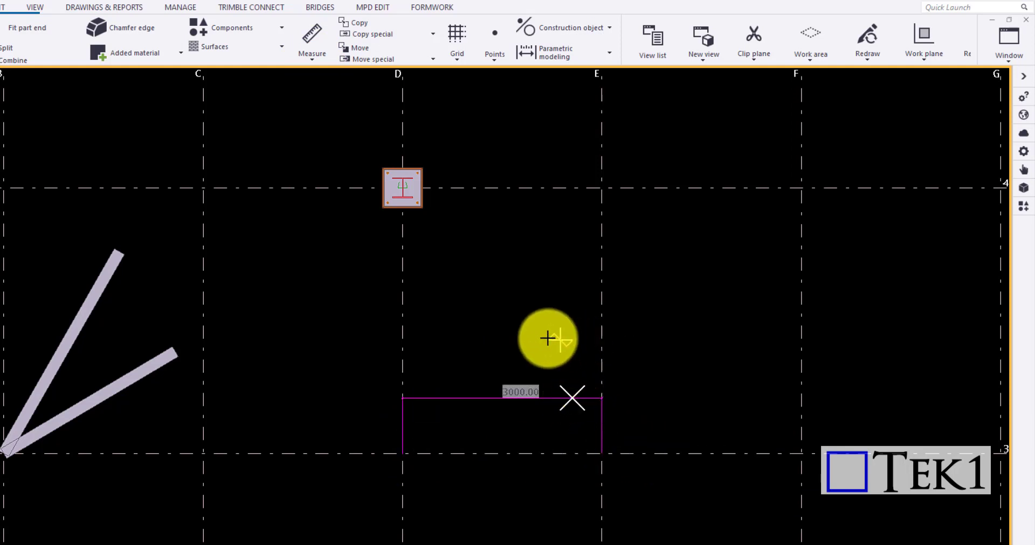
Step: Measure the 50.00 horizontal distance from the top-right bolt to the plate's right edge
scroll(410, 173, "up", 5)
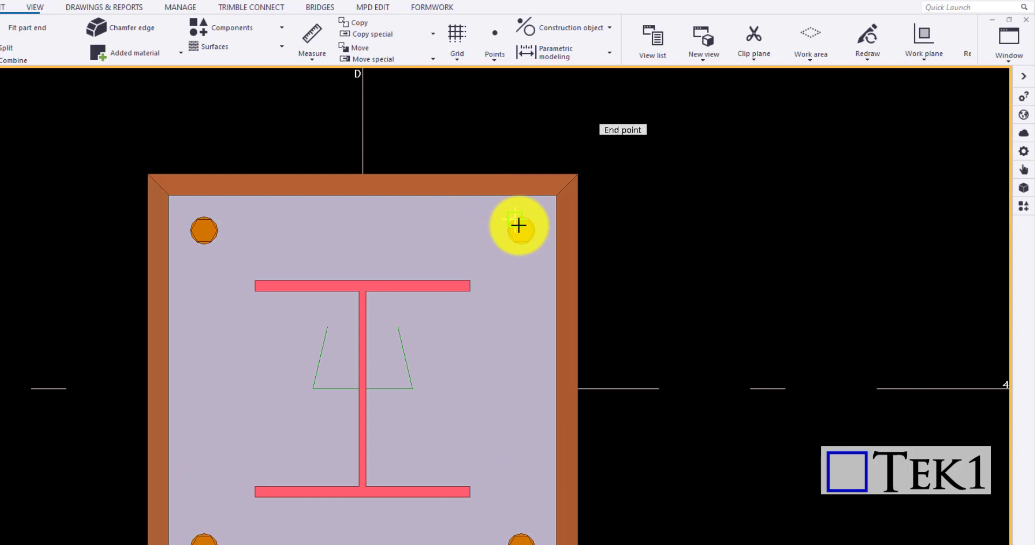
left_click(523, 232)
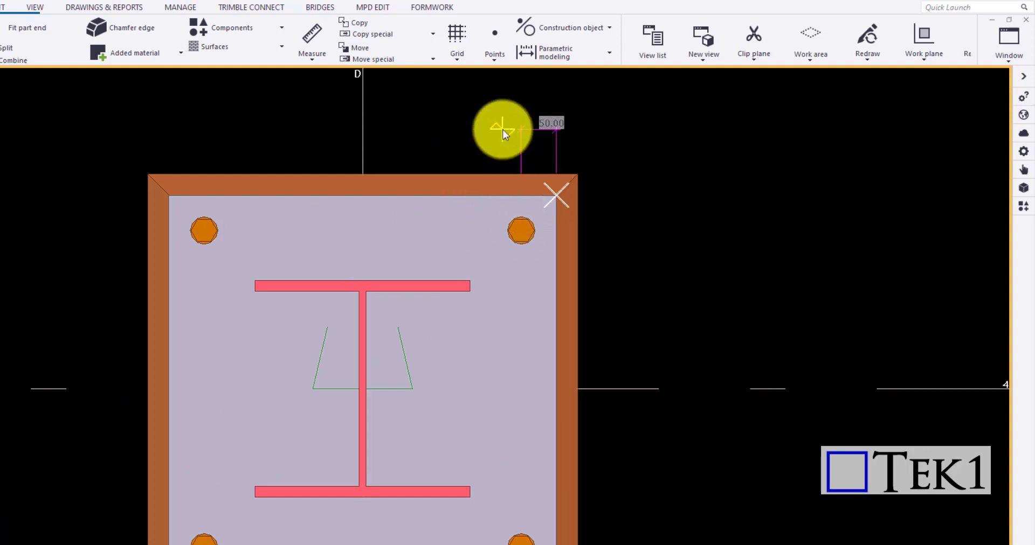
left_click(503, 133)
scroll(359, 135, "down", 2)
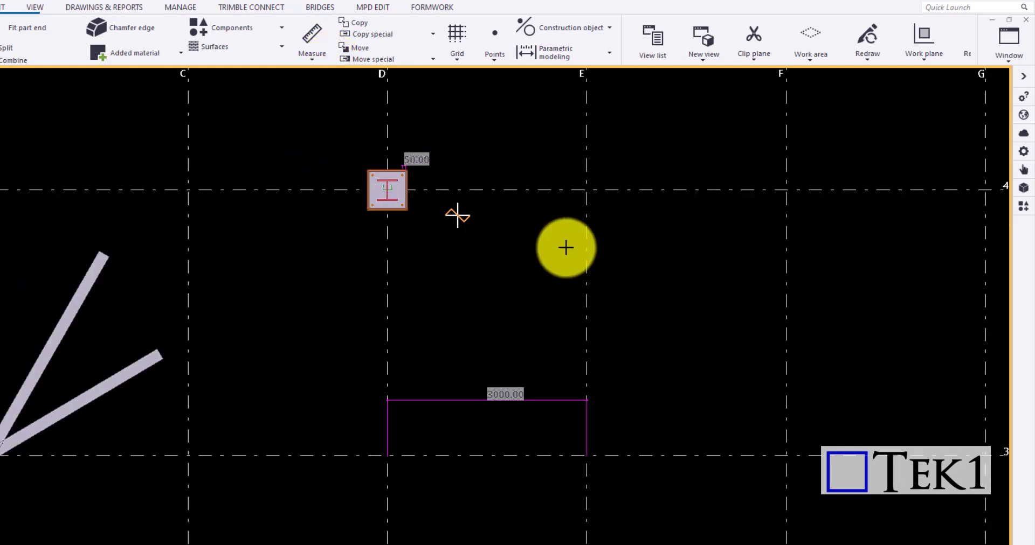
Step: Measure the 4000.00 vertical distance between grid intersections E/4 and E/3
left_click(587, 190)
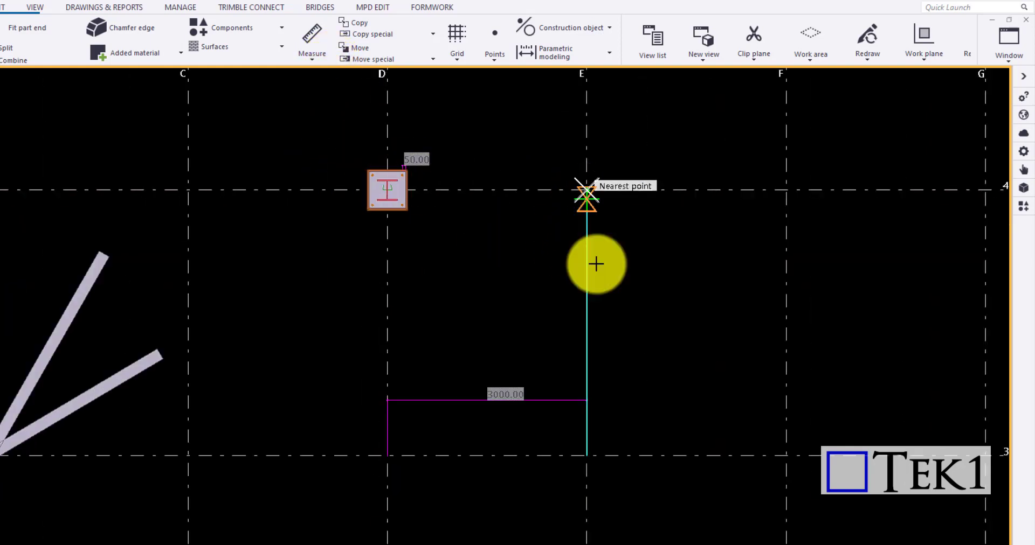
left_click(584, 456)
left_click(665, 444)
scroll(395, 187, "up", 3)
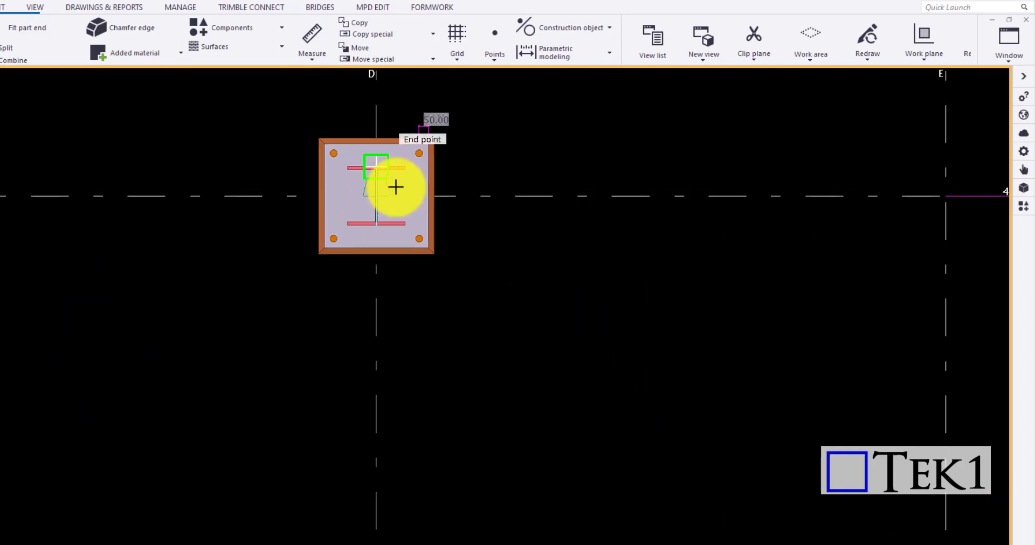
scroll(439, 278, "up", 3)
Step: Dimension 50.00 from the lower-right bolt centre to the plate edge
left_click(448, 280)
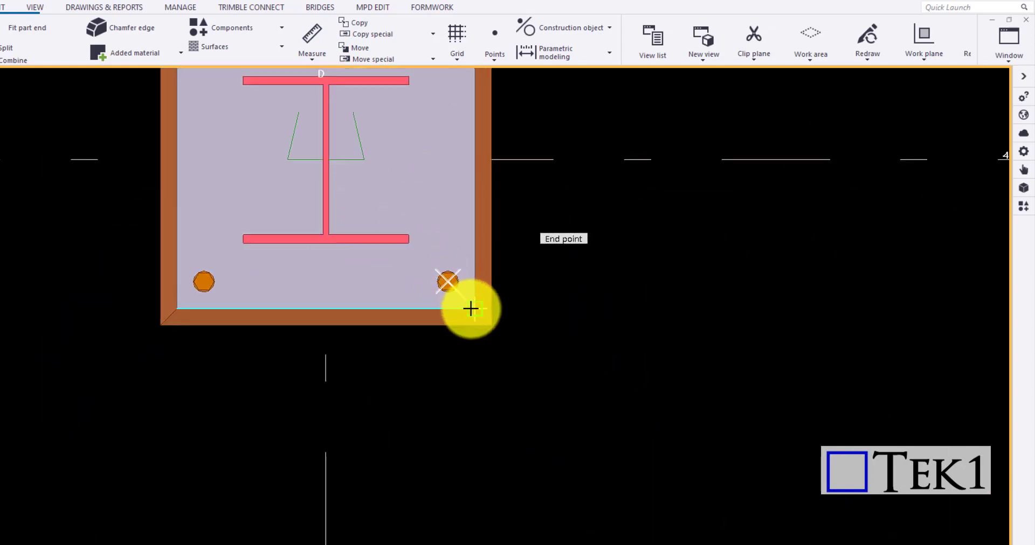
left_click(473, 309)
left_click(543, 408)
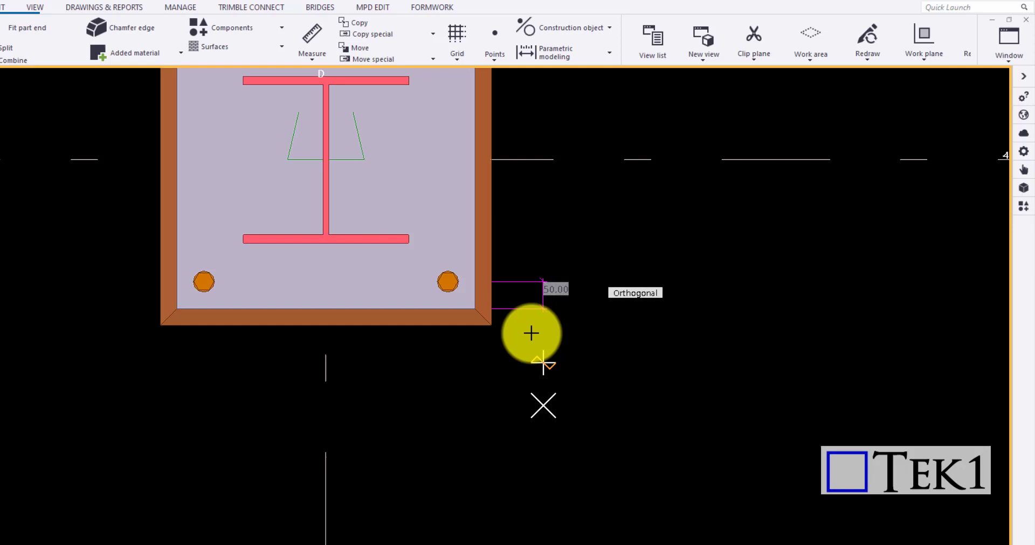
scroll(485, 275, "down", 3)
scroll(462, 268, "up", 6)
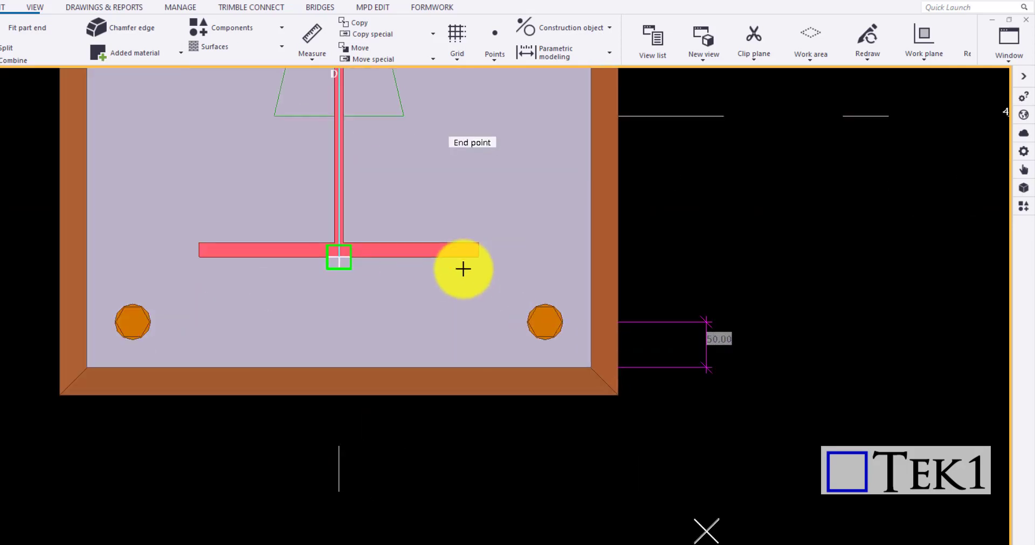
Step: Dimension 121.00 from the bottom flange end to the plate's lower-right corner
left_click(475, 257)
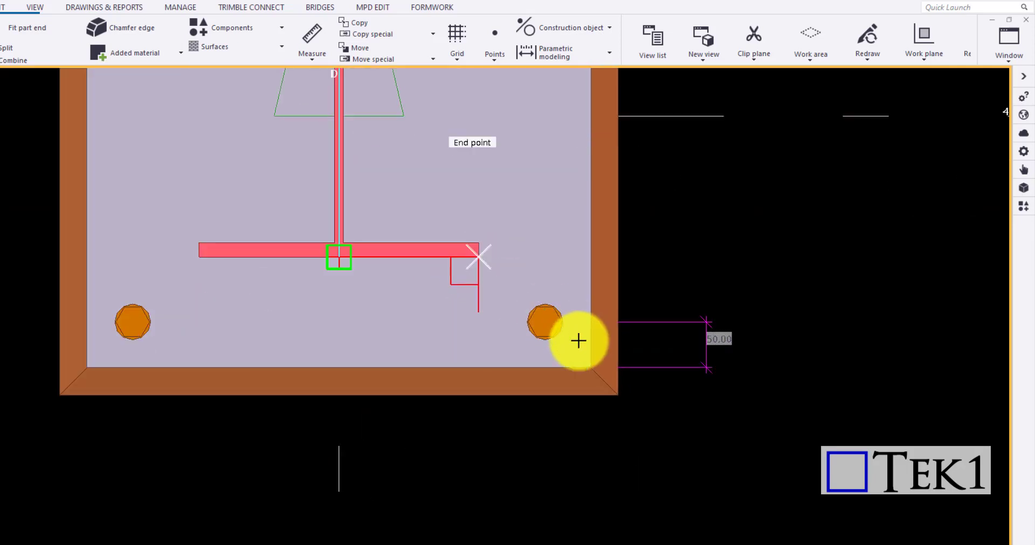
left_click(591, 369)
left_click(711, 464)
scroll(598, 248, "down", 5)
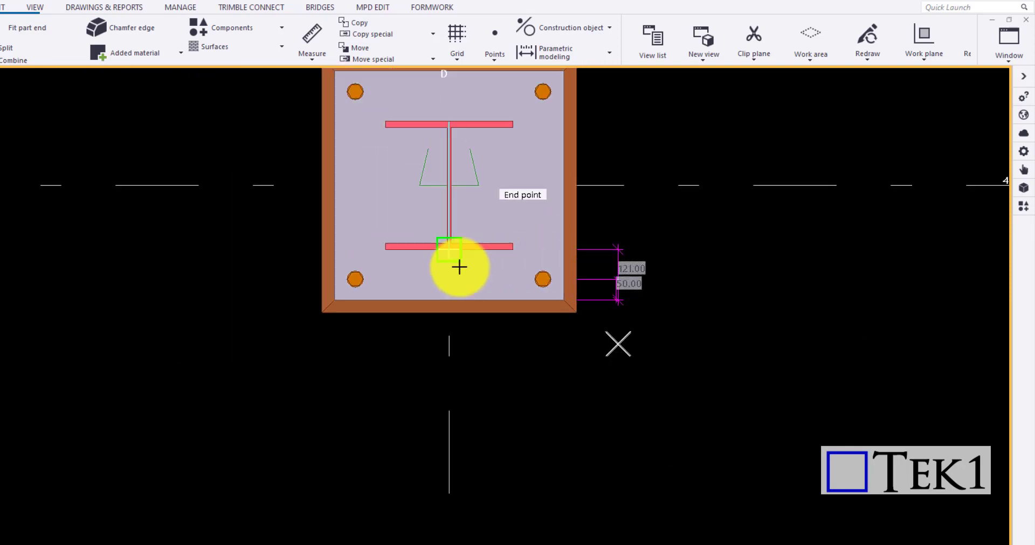
scroll(513, 210, "down", 2)
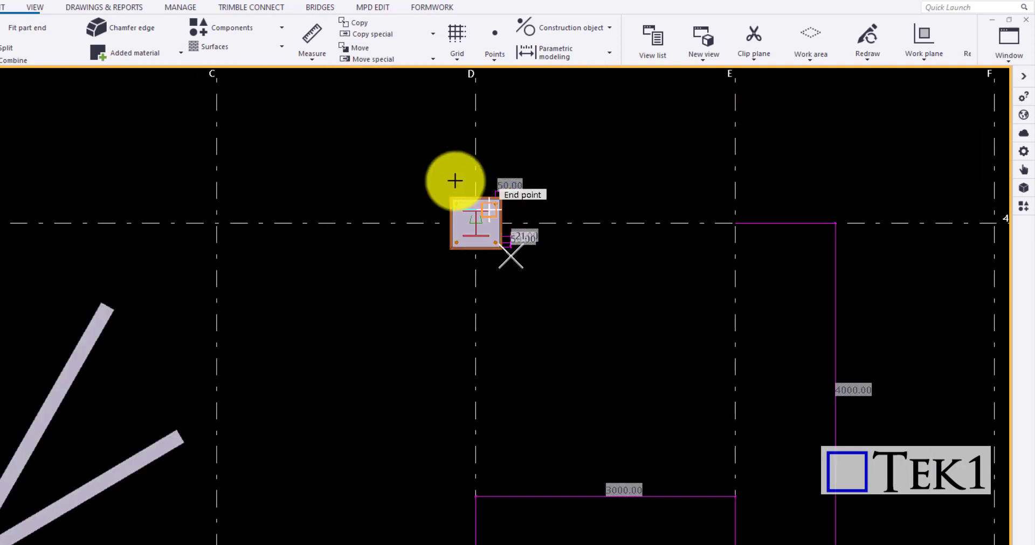
scroll(339, 105, "down", 2)
Step: Measure the 30.71694 lower-beam-to-grid-3 angle and the 29.51183 angle between the beams
left_click(313, 57)
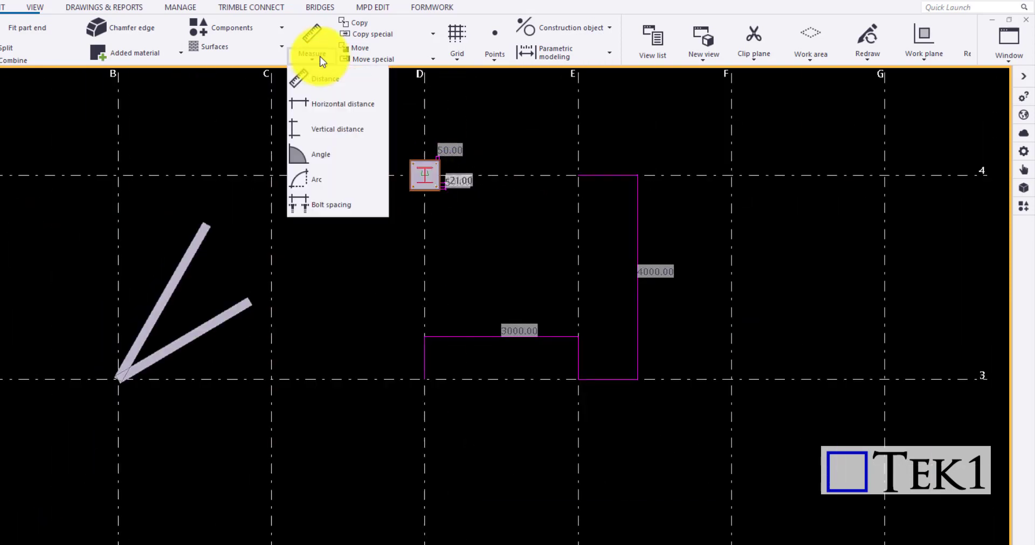
left_click(323, 156)
scroll(164, 411, "up", 3)
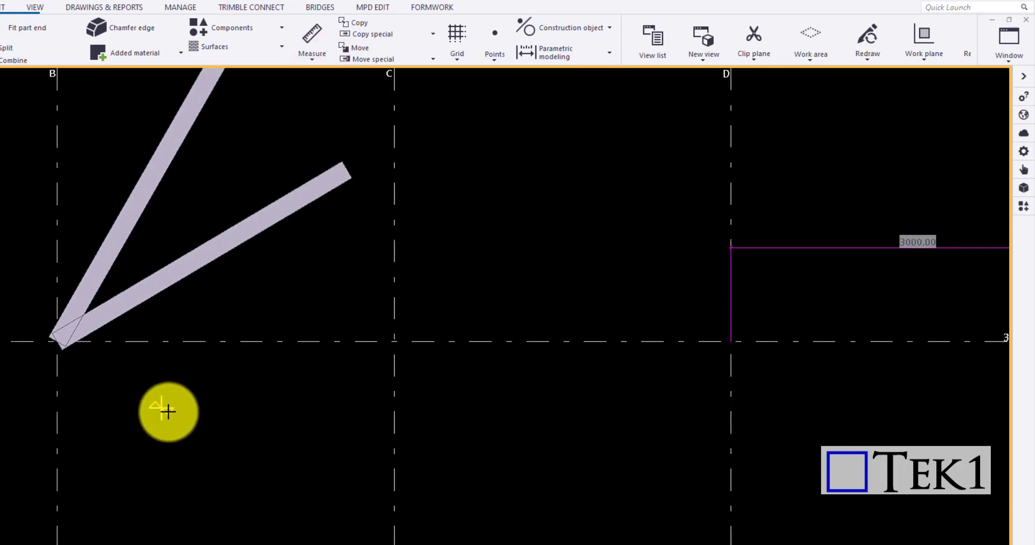
scroll(168, 411, "down", 2)
scroll(171, 435, "up", 1)
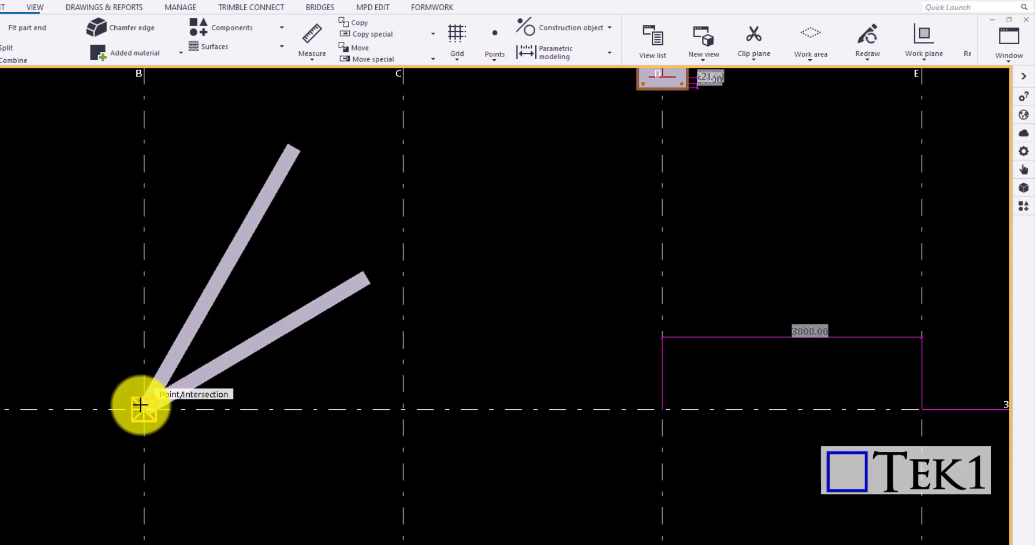
left_click(142, 409)
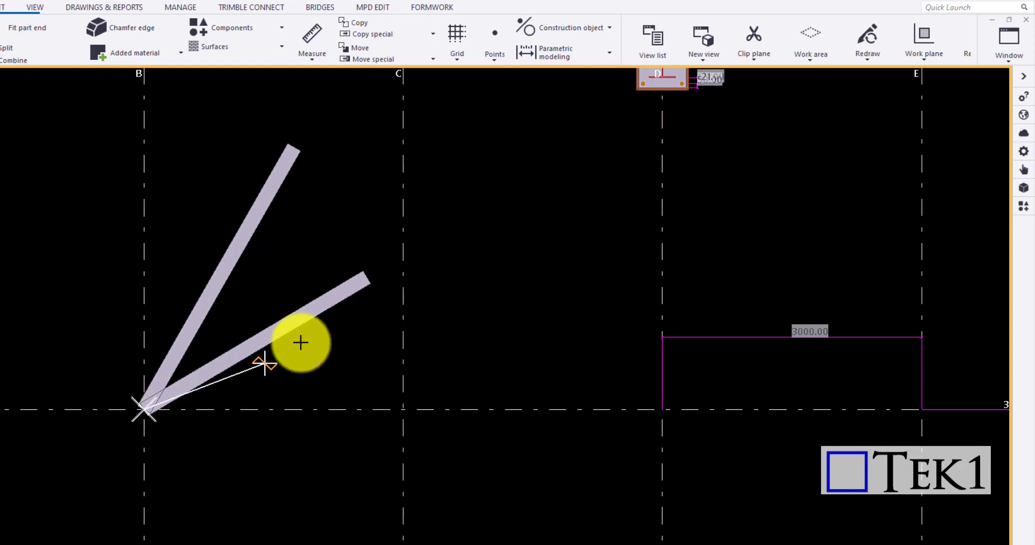
left_click(369, 280)
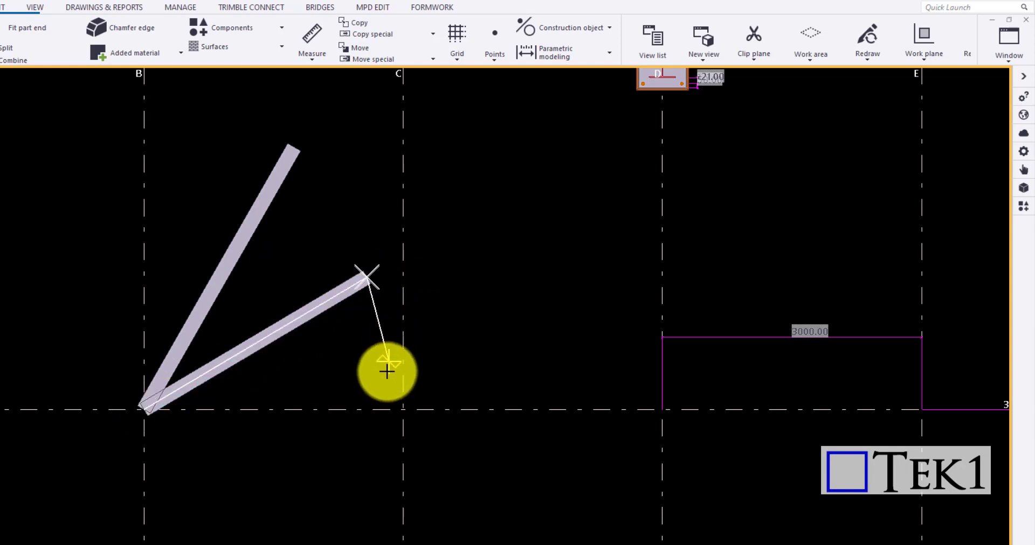
left_click(402, 409)
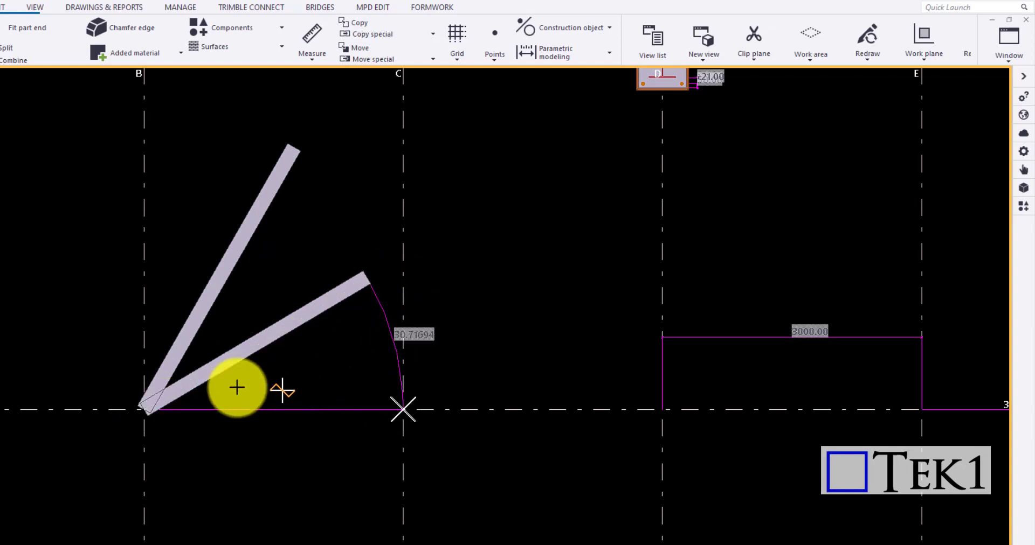
left_click(143, 409)
left_click(294, 146)
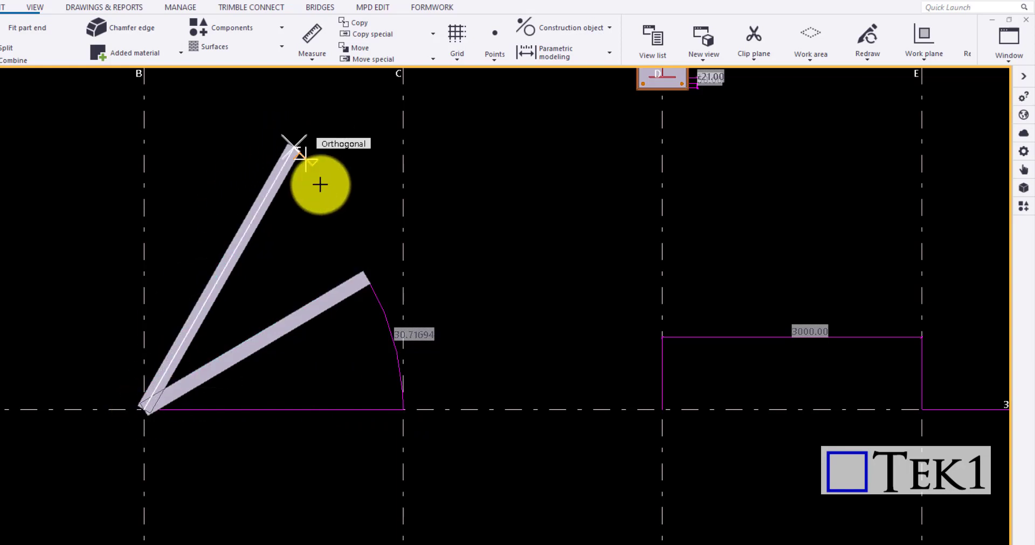
left_click(365, 279)
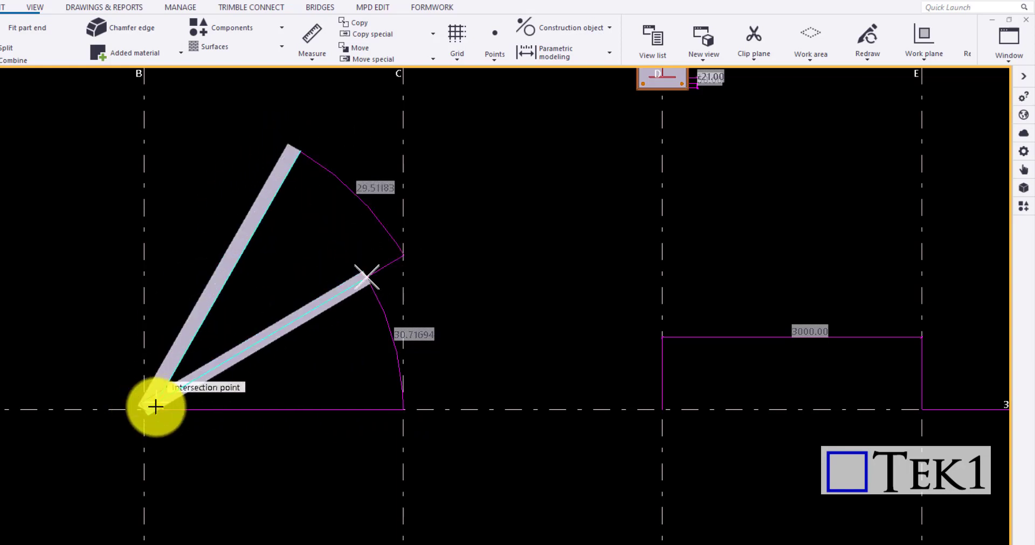
Step: Measure the upper beam's 29.77123 angle to grid B and 60.22877 angle to grid 3
left_click(143, 409)
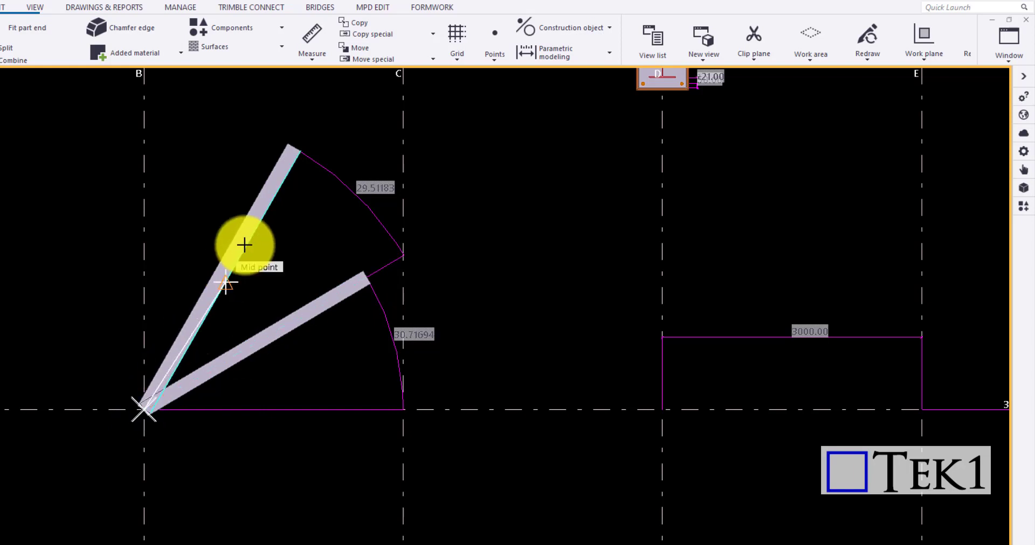
left_click(297, 151)
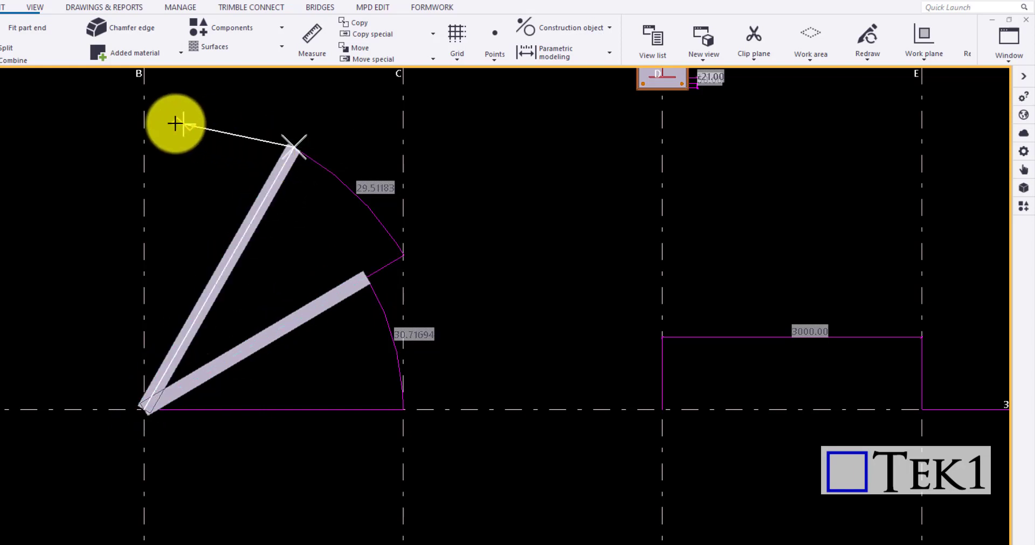
left_click(142, 140)
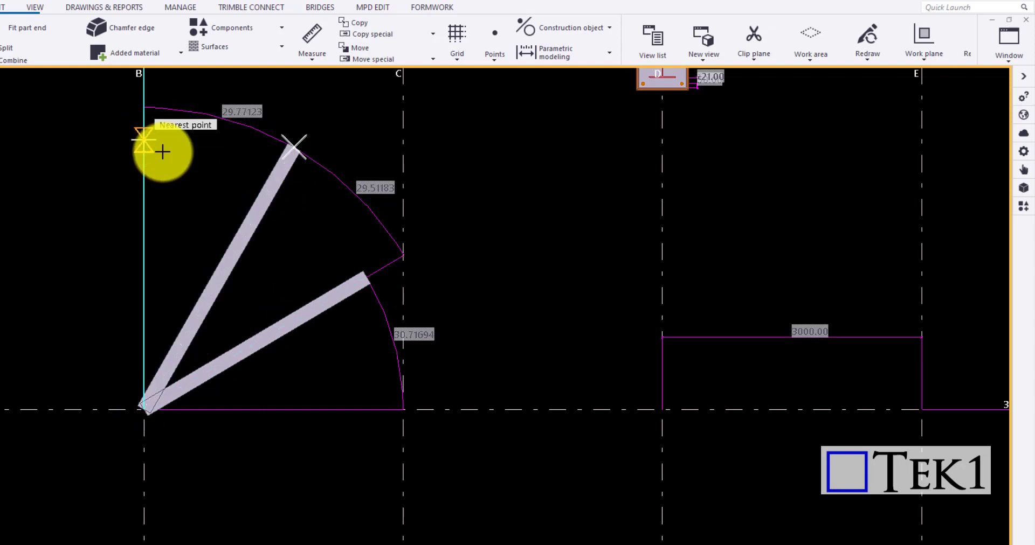
left_click(150, 408)
left_click(294, 145)
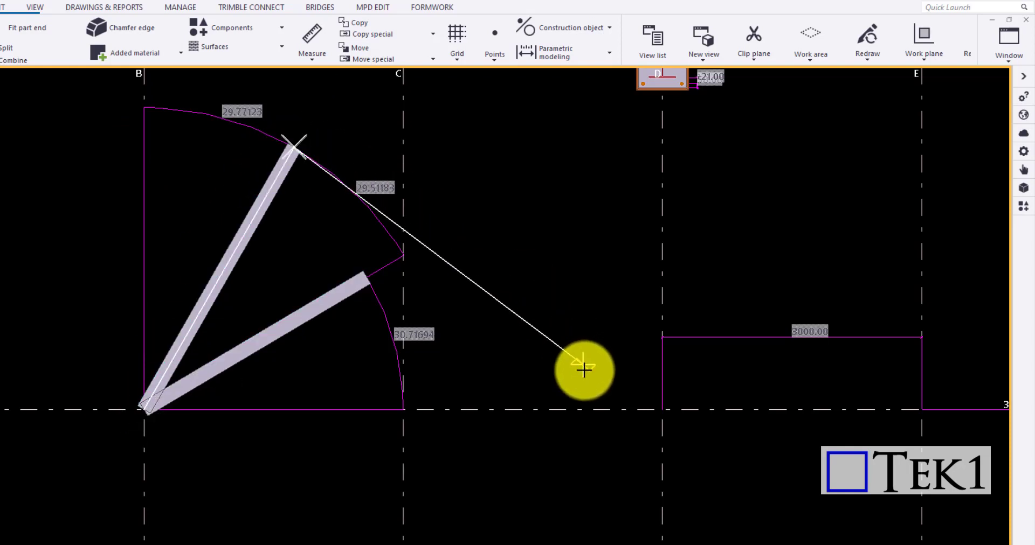
left_click(558, 410)
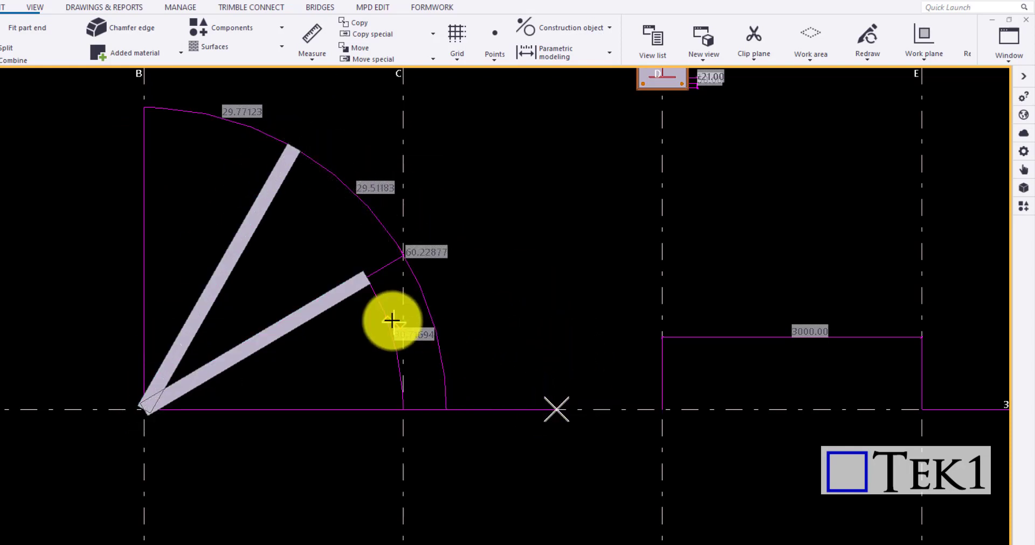
Step: Redraw the view to clear the angle measurements
scroll(392, 322, "down", 3)
right_click(334, 266)
left_click(385, 335)
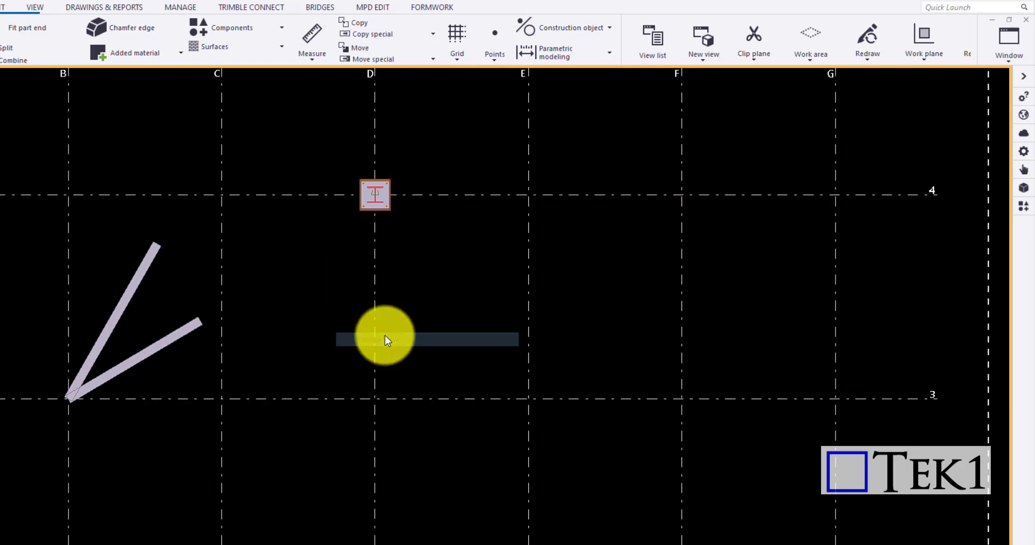
Step: Create a construction circle centred on E/3 with its radius point on gridline 3
left_click(313, 56)
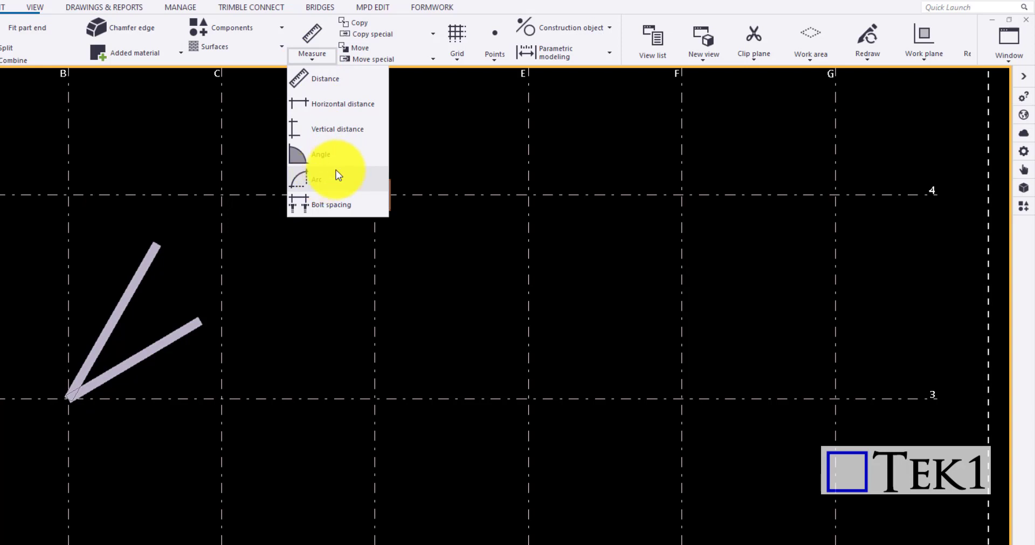
left_click(576, 34)
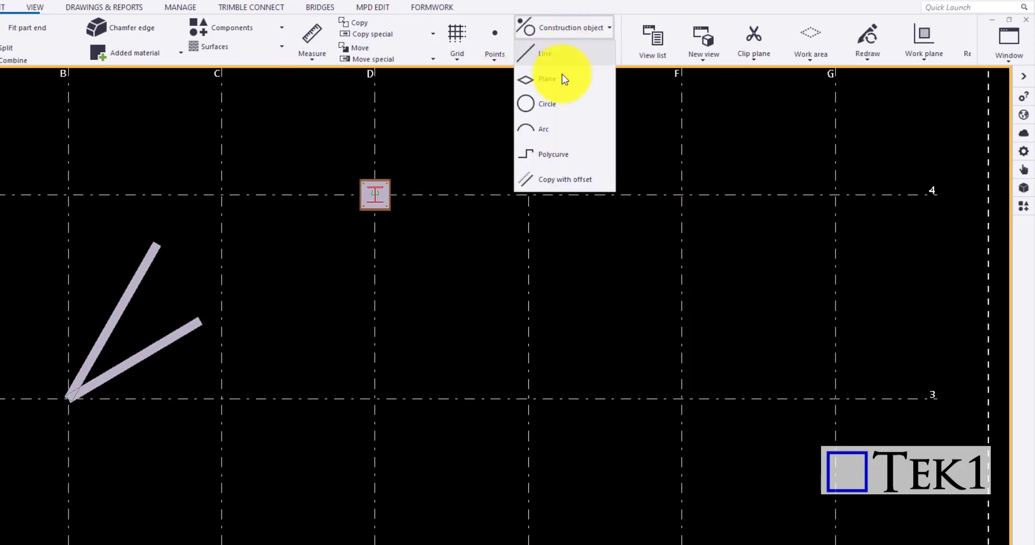
left_click(563, 104)
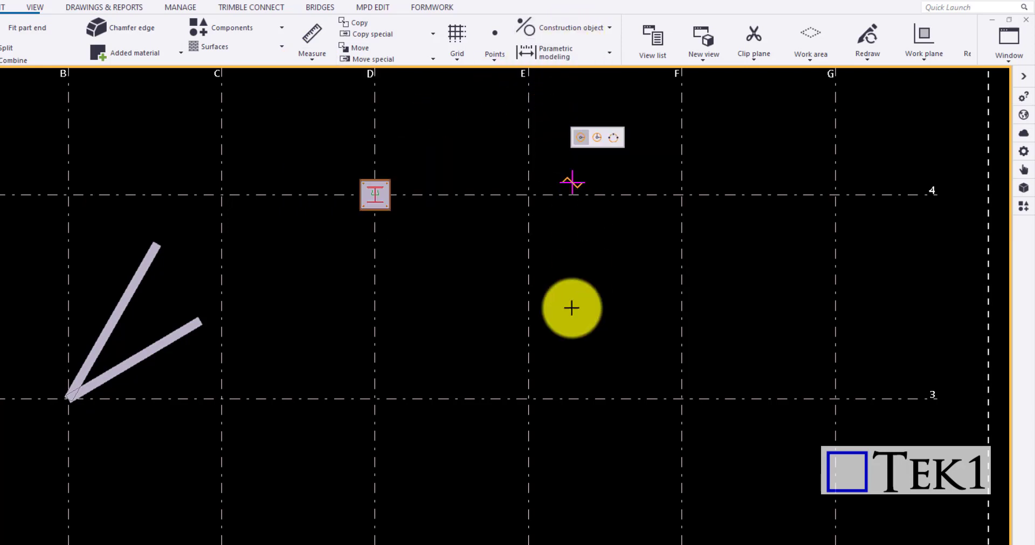
left_click(529, 395)
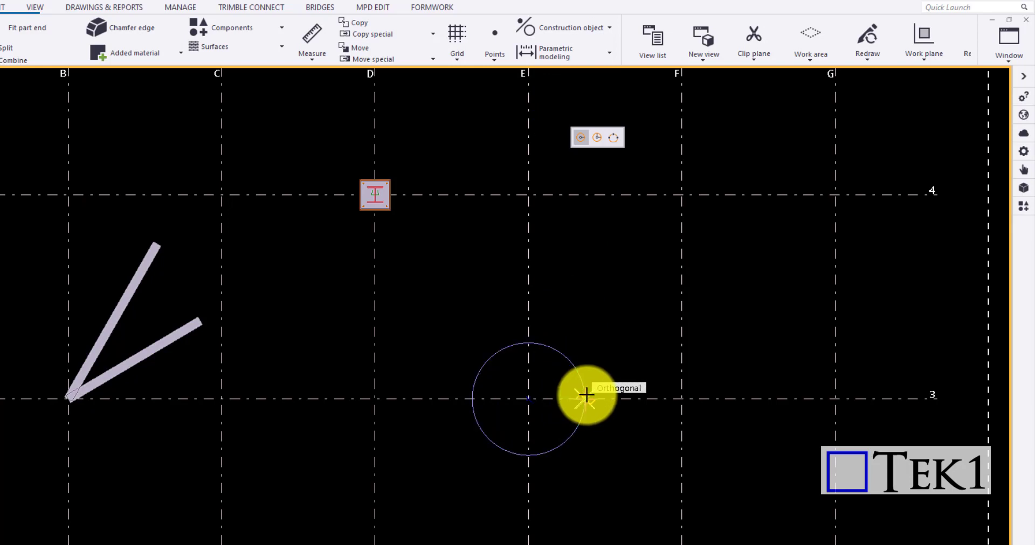
left_click(586, 395)
scroll(605, 392, "up", 3)
middle_click_drag(467, 374, 446, 289)
scroll(458, 293, "up", 1)
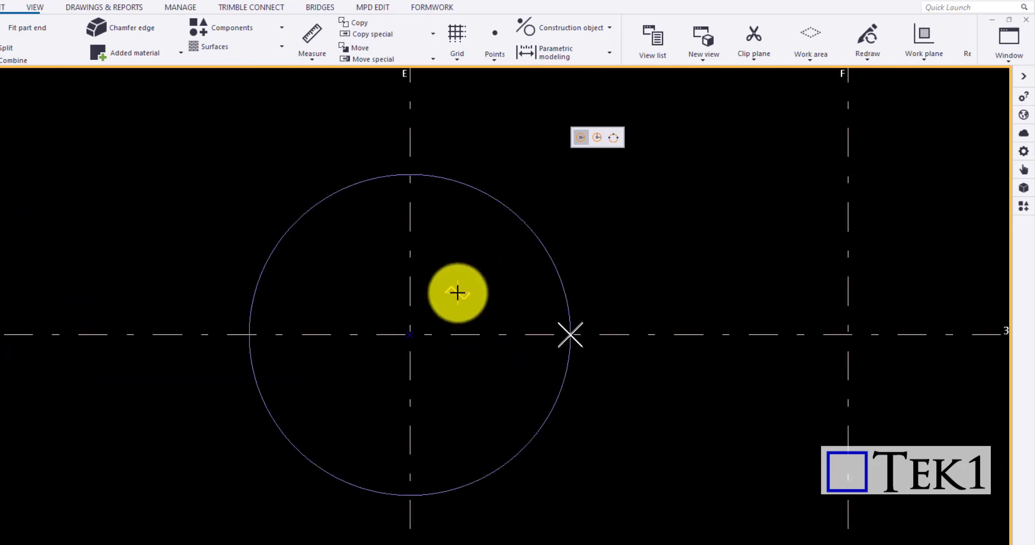
Step: With construction objects pickable, measure the circle's upper-right and upper-left 1727.88 quarter arcs
left_click(321, 60)
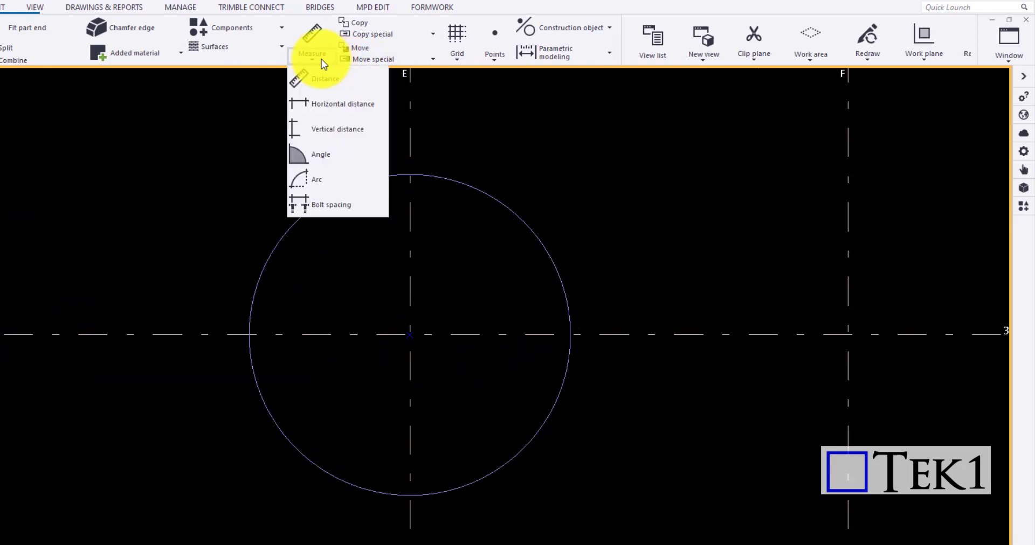
left_click(325, 182)
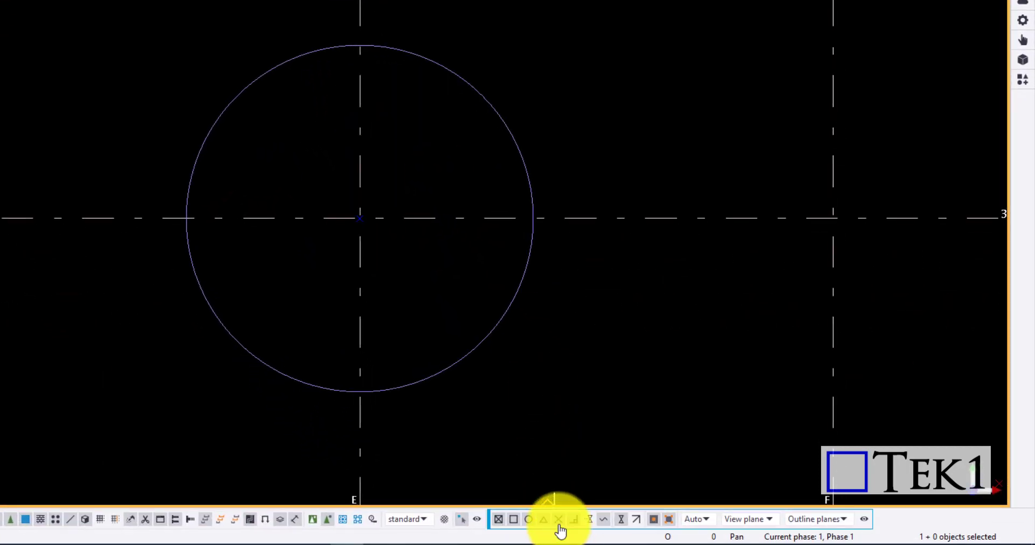
left_click(70, 521)
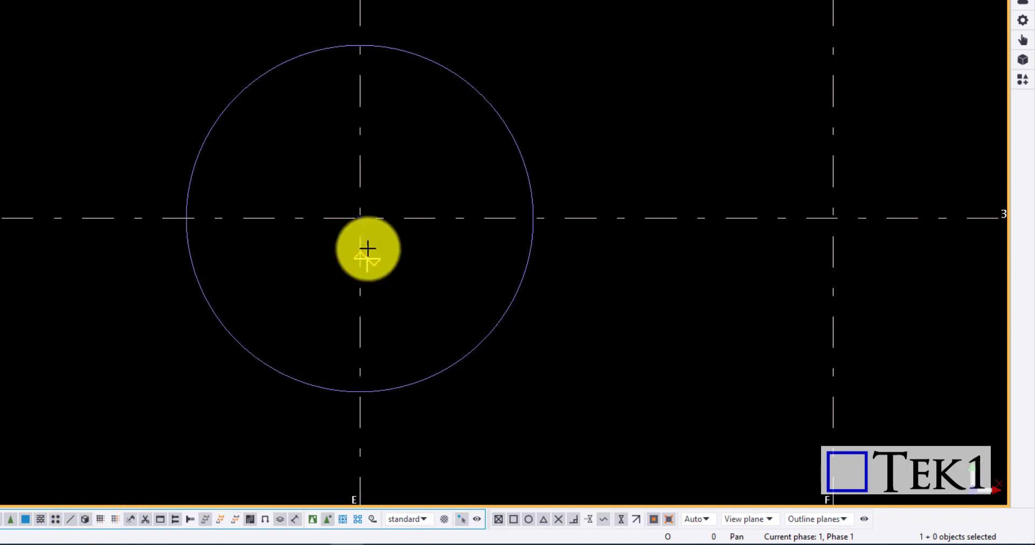
left_click(359, 47)
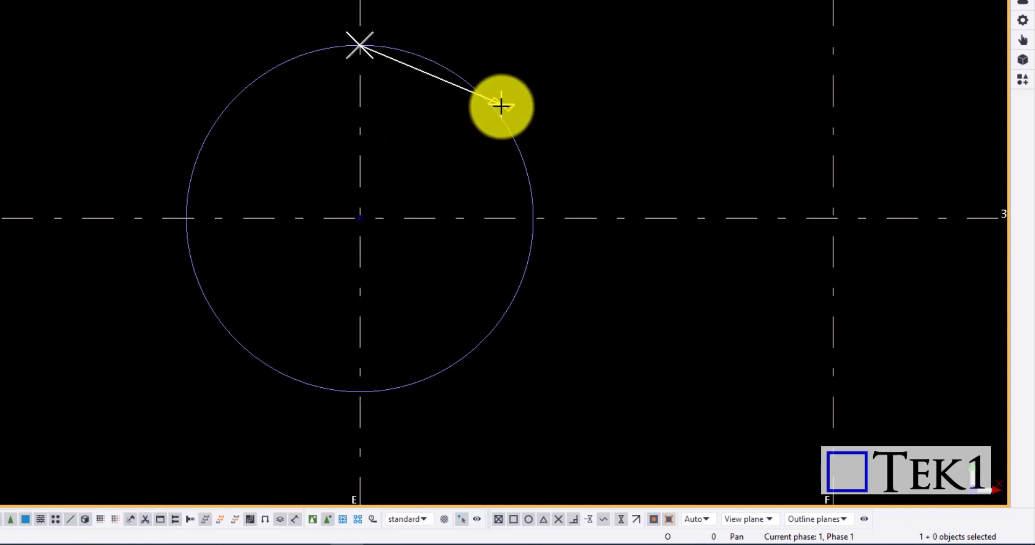
left_click(500, 115)
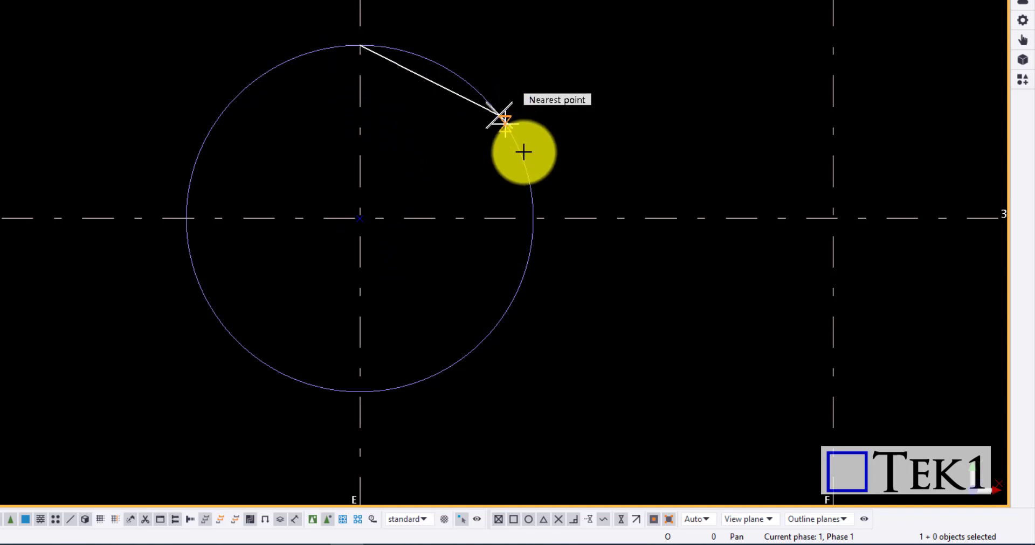
left_click(533, 218)
left_click(533, 218)
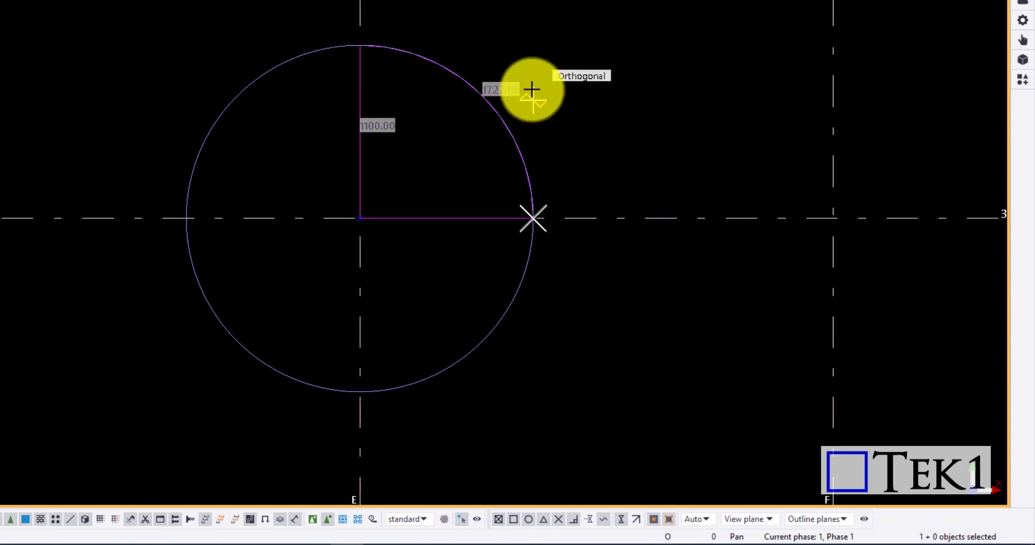
left_click(361, 44)
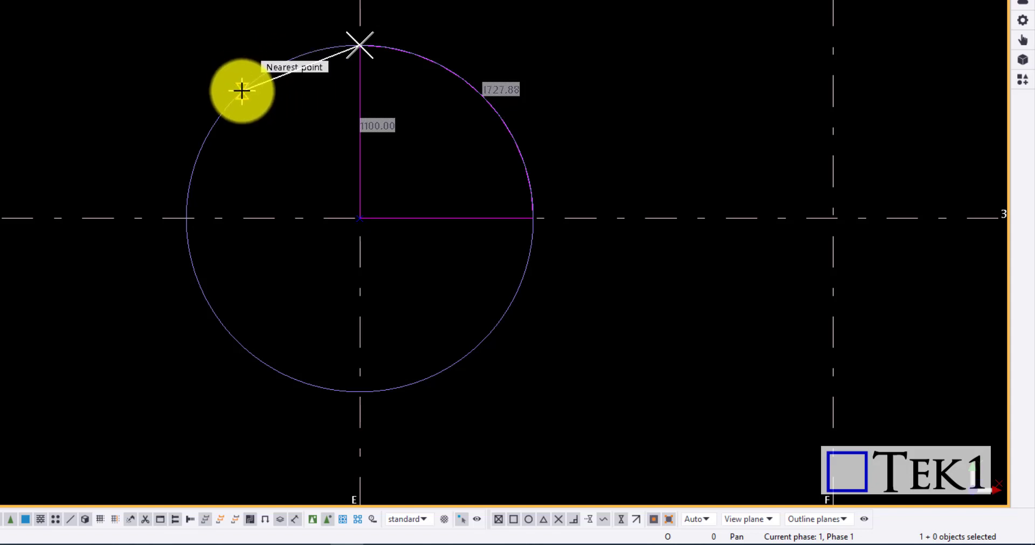
left_click(236, 100)
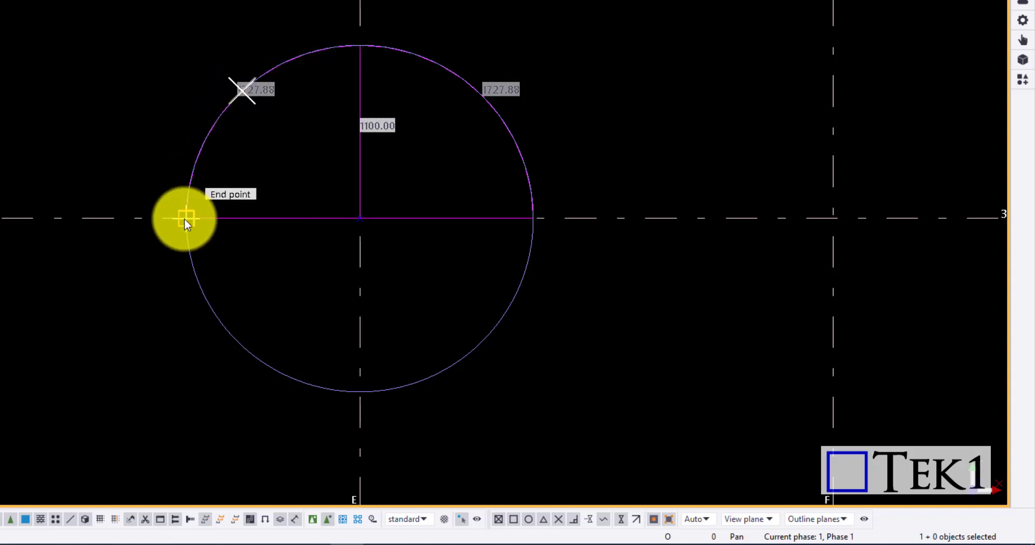
left_click(185, 219)
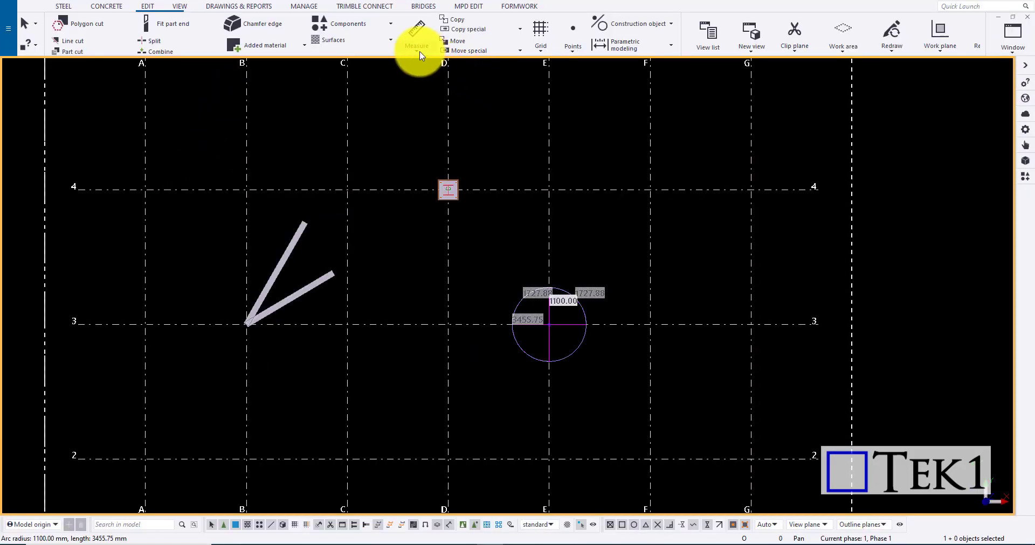
Step: In 3D, dimension the base plate bolts against the column: 300.00, 72.50, 71.00 and 50.00
left_click(419, 54)
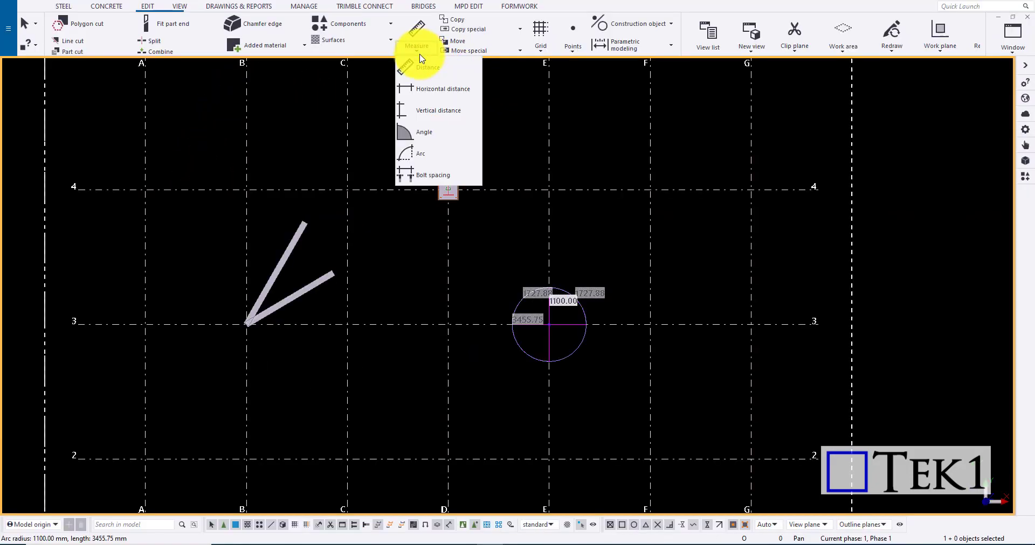
left_click(432, 176)
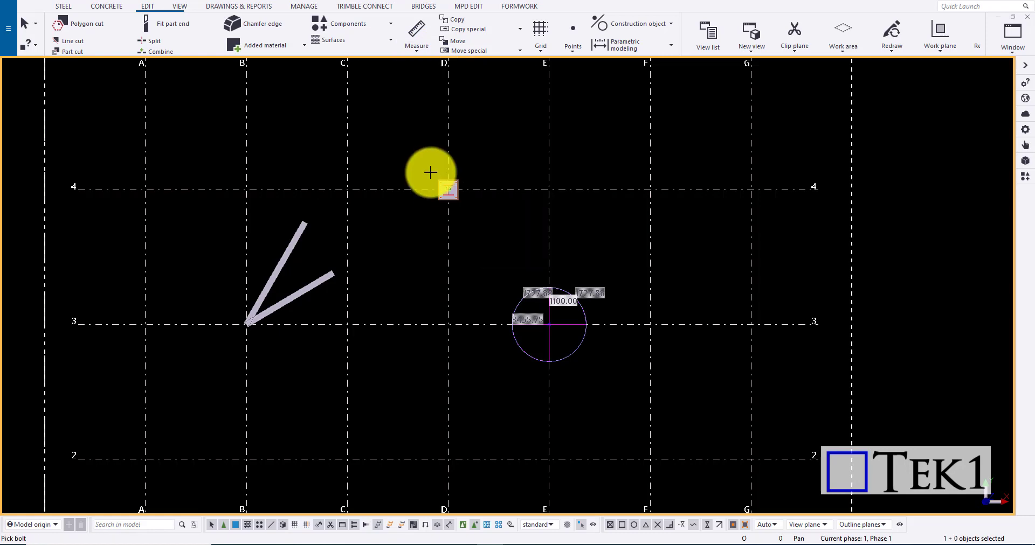
scroll(448, 178, "up", 5)
middle_click_drag(462, 180, 605, 210, "ctrl")
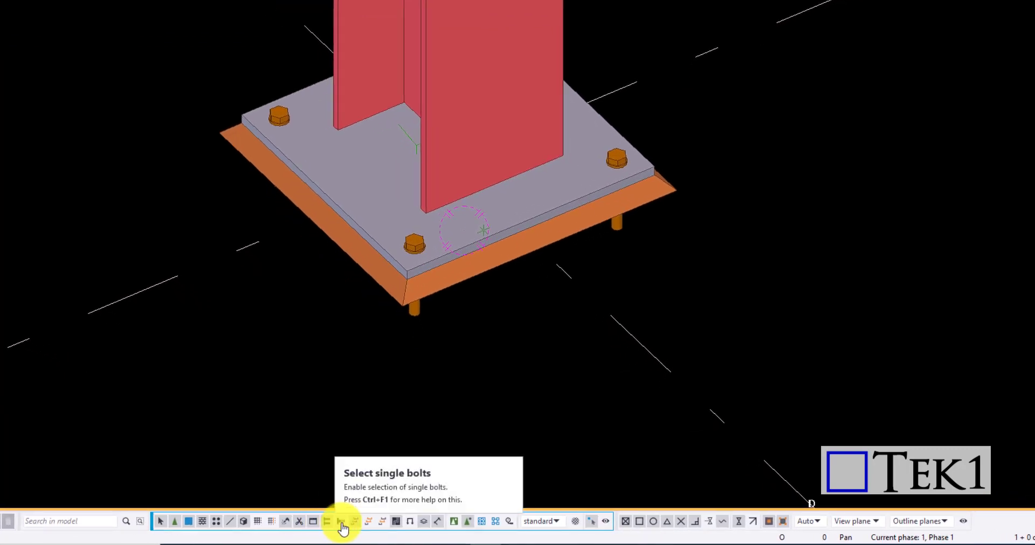
left_click(341, 523)
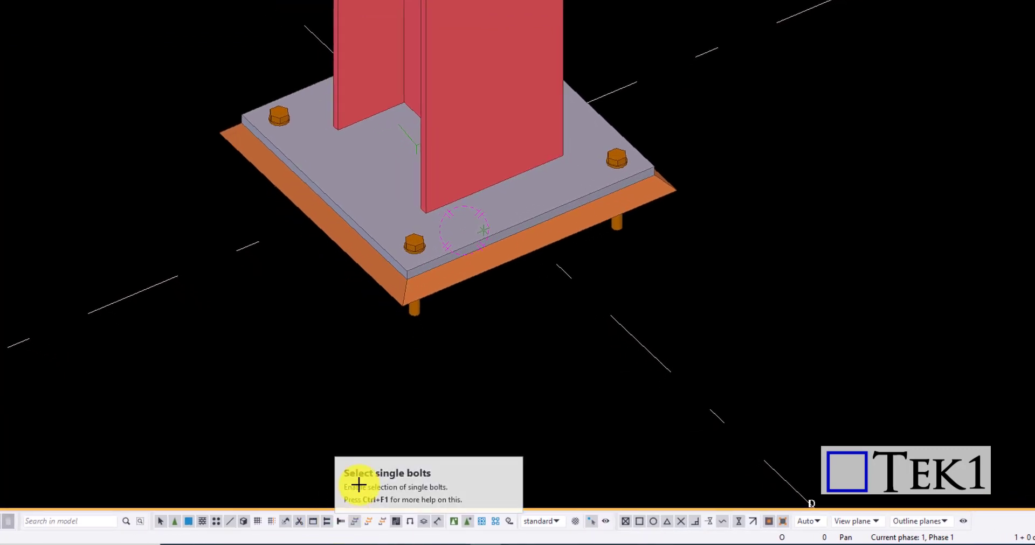
left_click(587, 192)
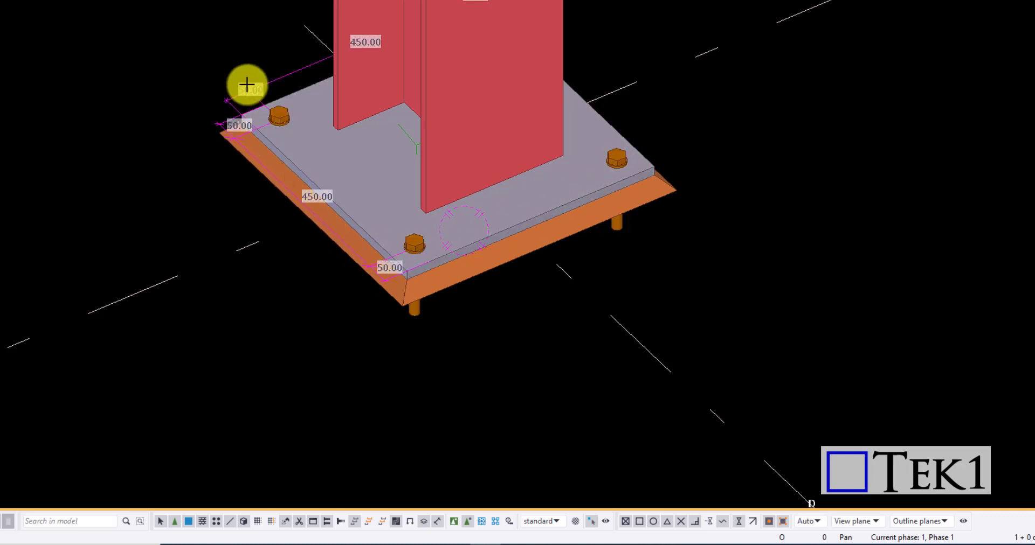
left_click(341, 523)
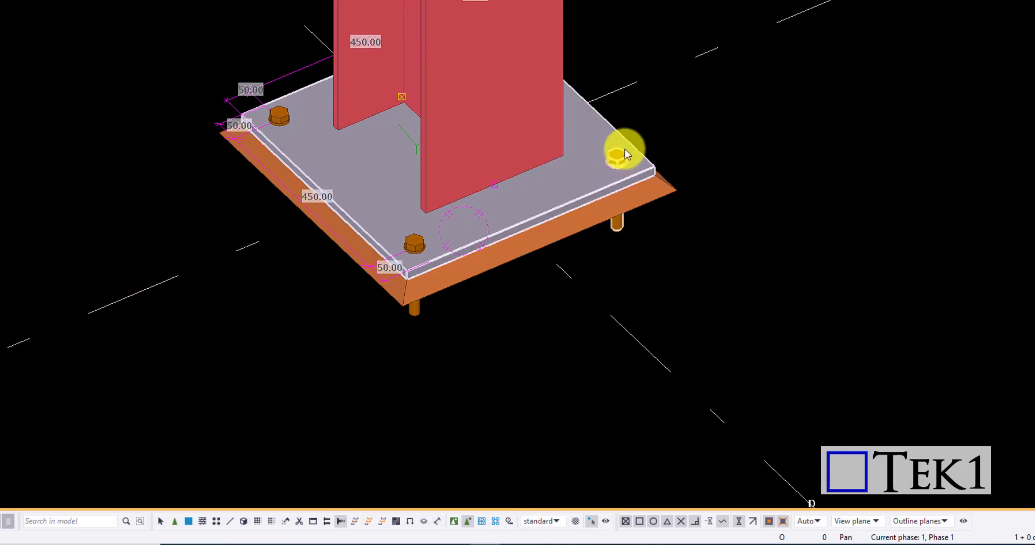
left_click(538, 155)
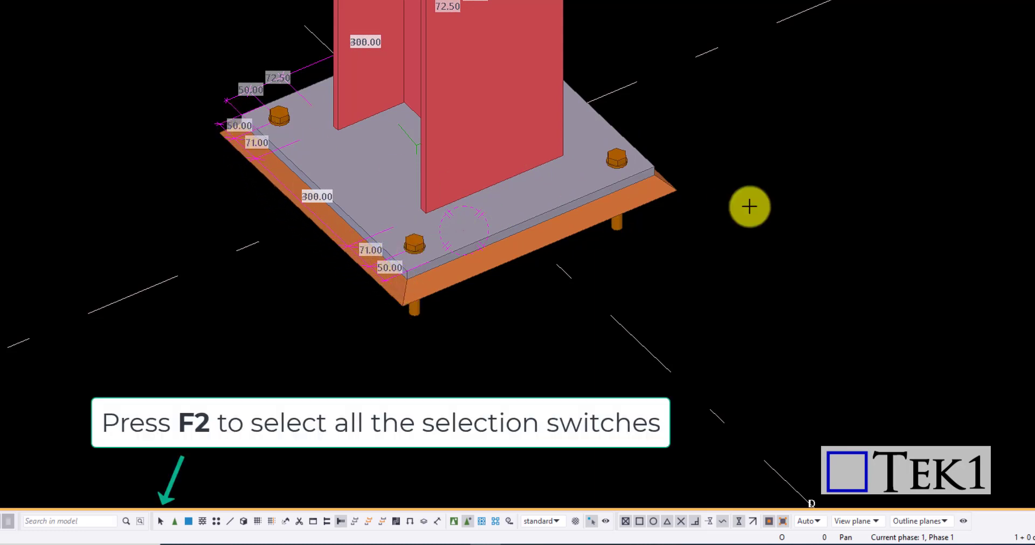
Step: Redraw the view to remove the bolt spacing dimensions from the base plate
right_click(826, 165)
right_click(787, 137)
right_click(787, 137)
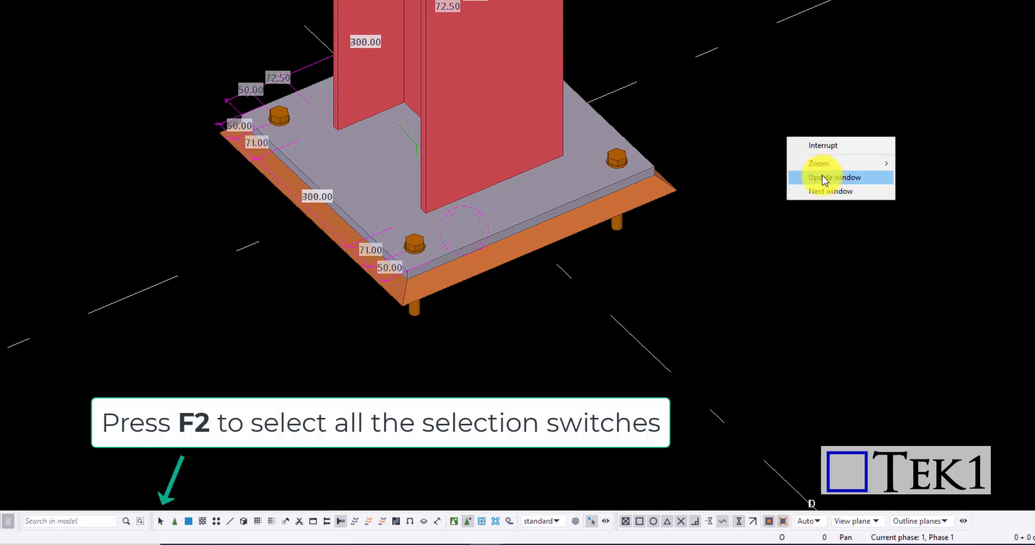
left_click(822, 176)
right_click(793, 149)
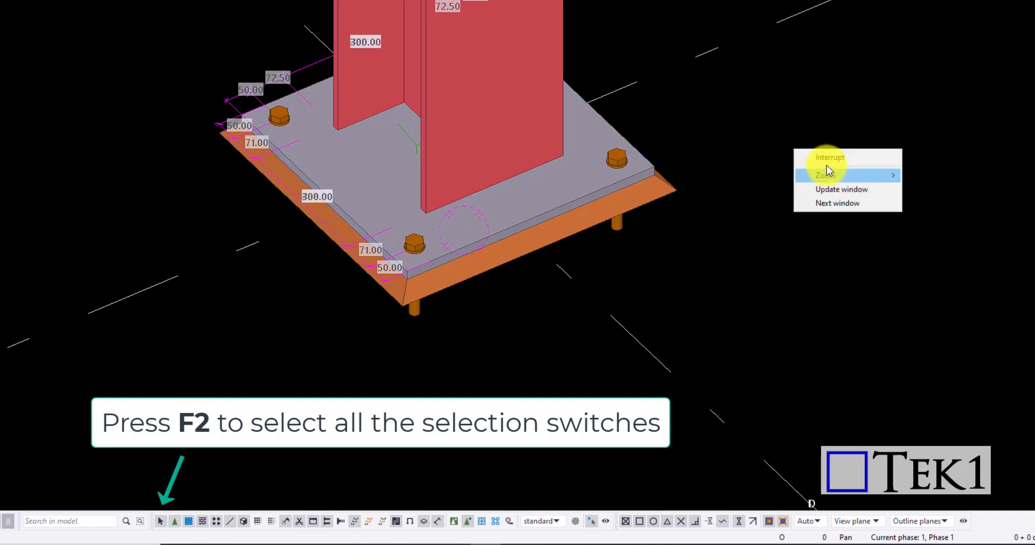
left_click(826, 166)
right_click(794, 128)
left_click(810, 201)
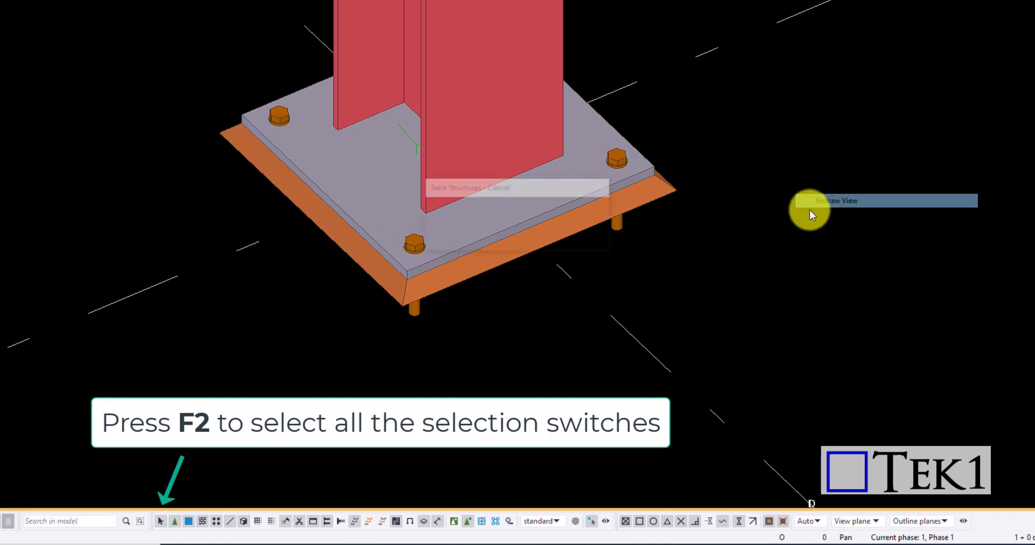